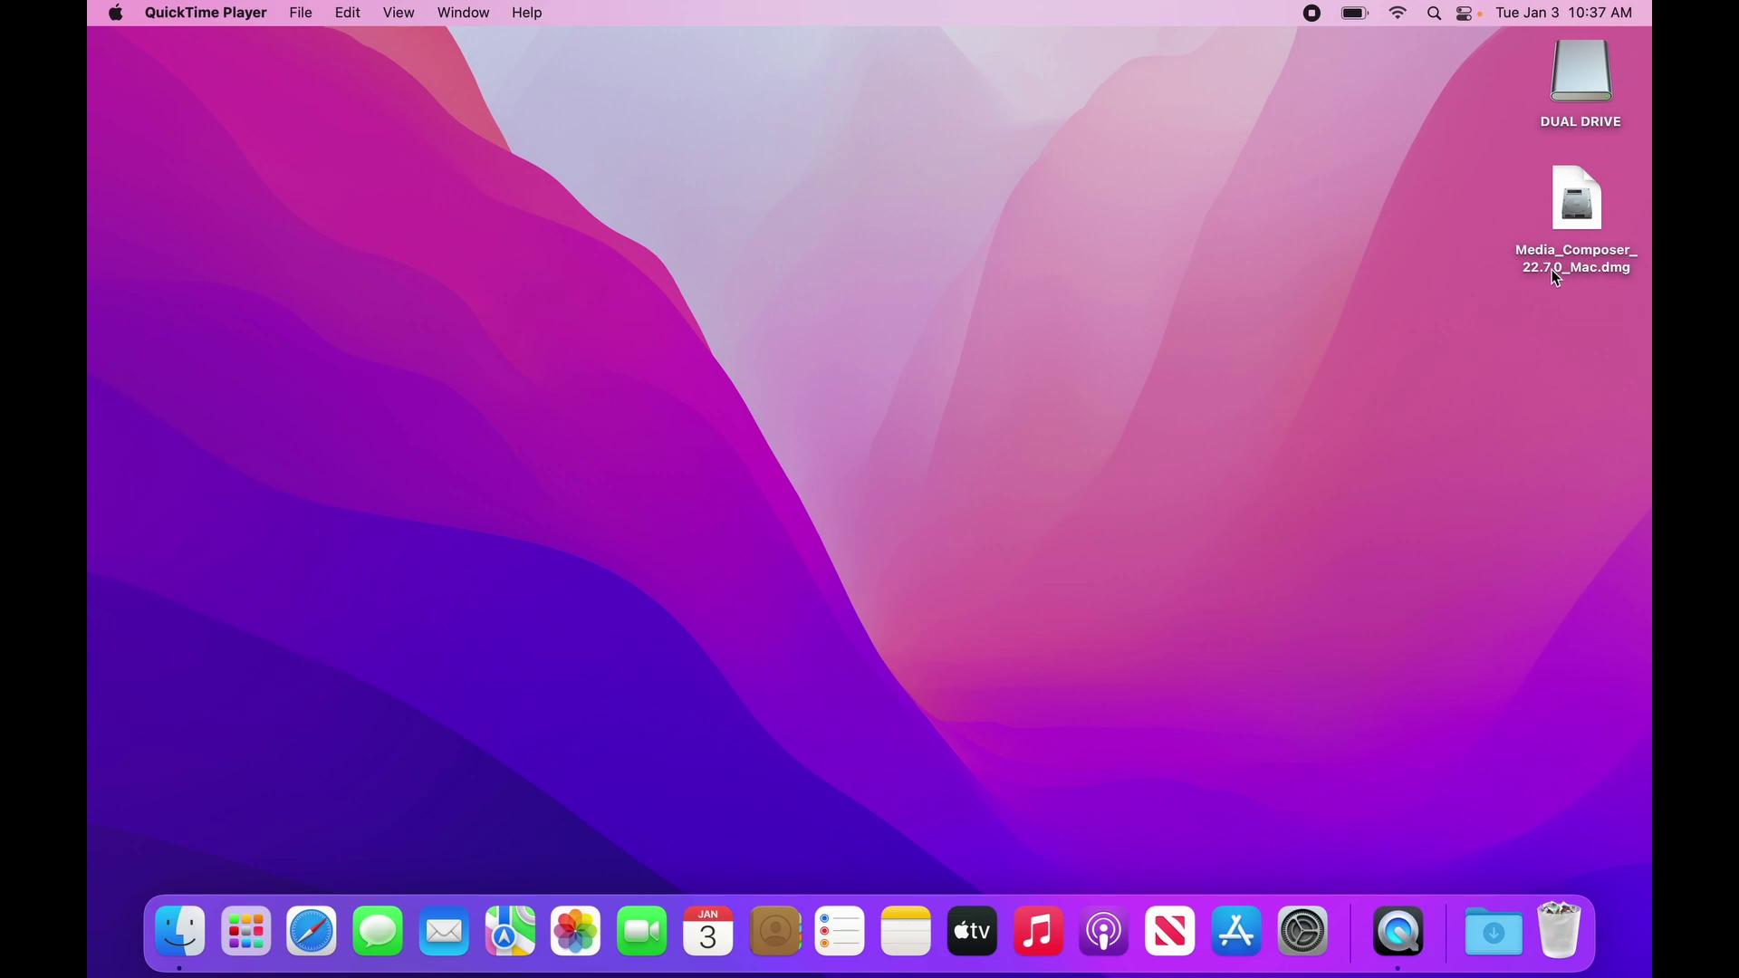
Mount the Media_Composer_22.7.0_Mac.dmg disk image from the desktop
left_click(1576, 220)
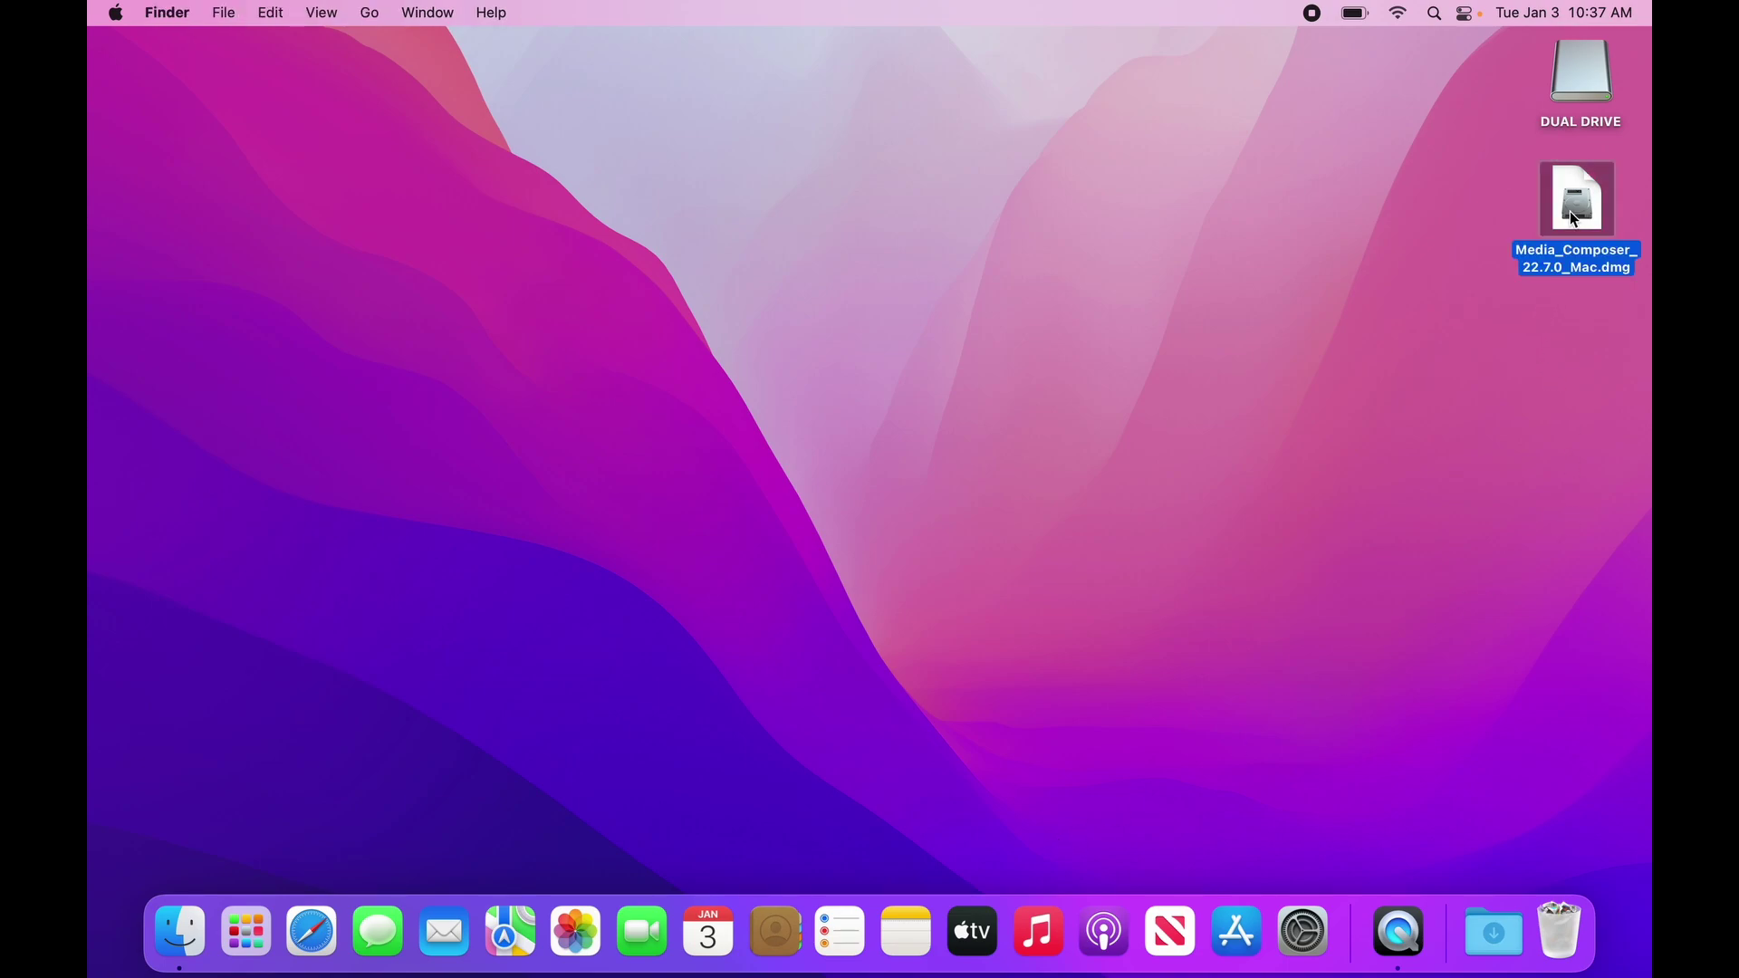
double_click(1576, 220)
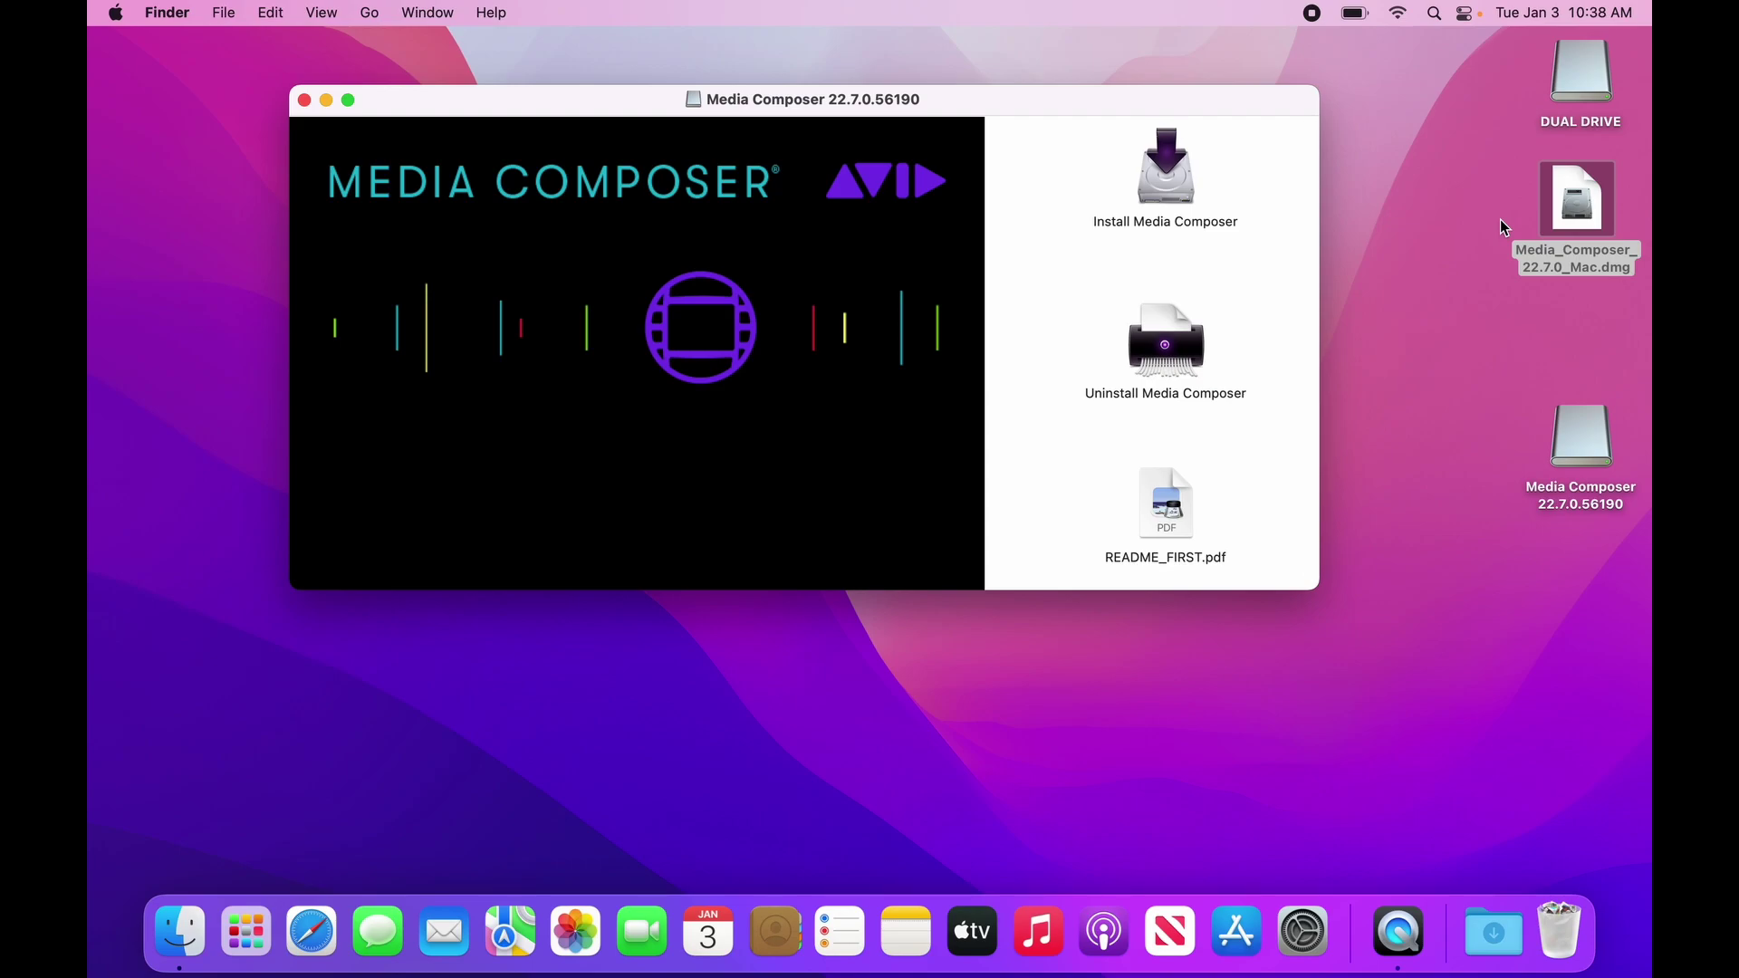
Launch Install Media Composer, allowing Desktop folder access and its compatibility check
double_click(1160, 176)
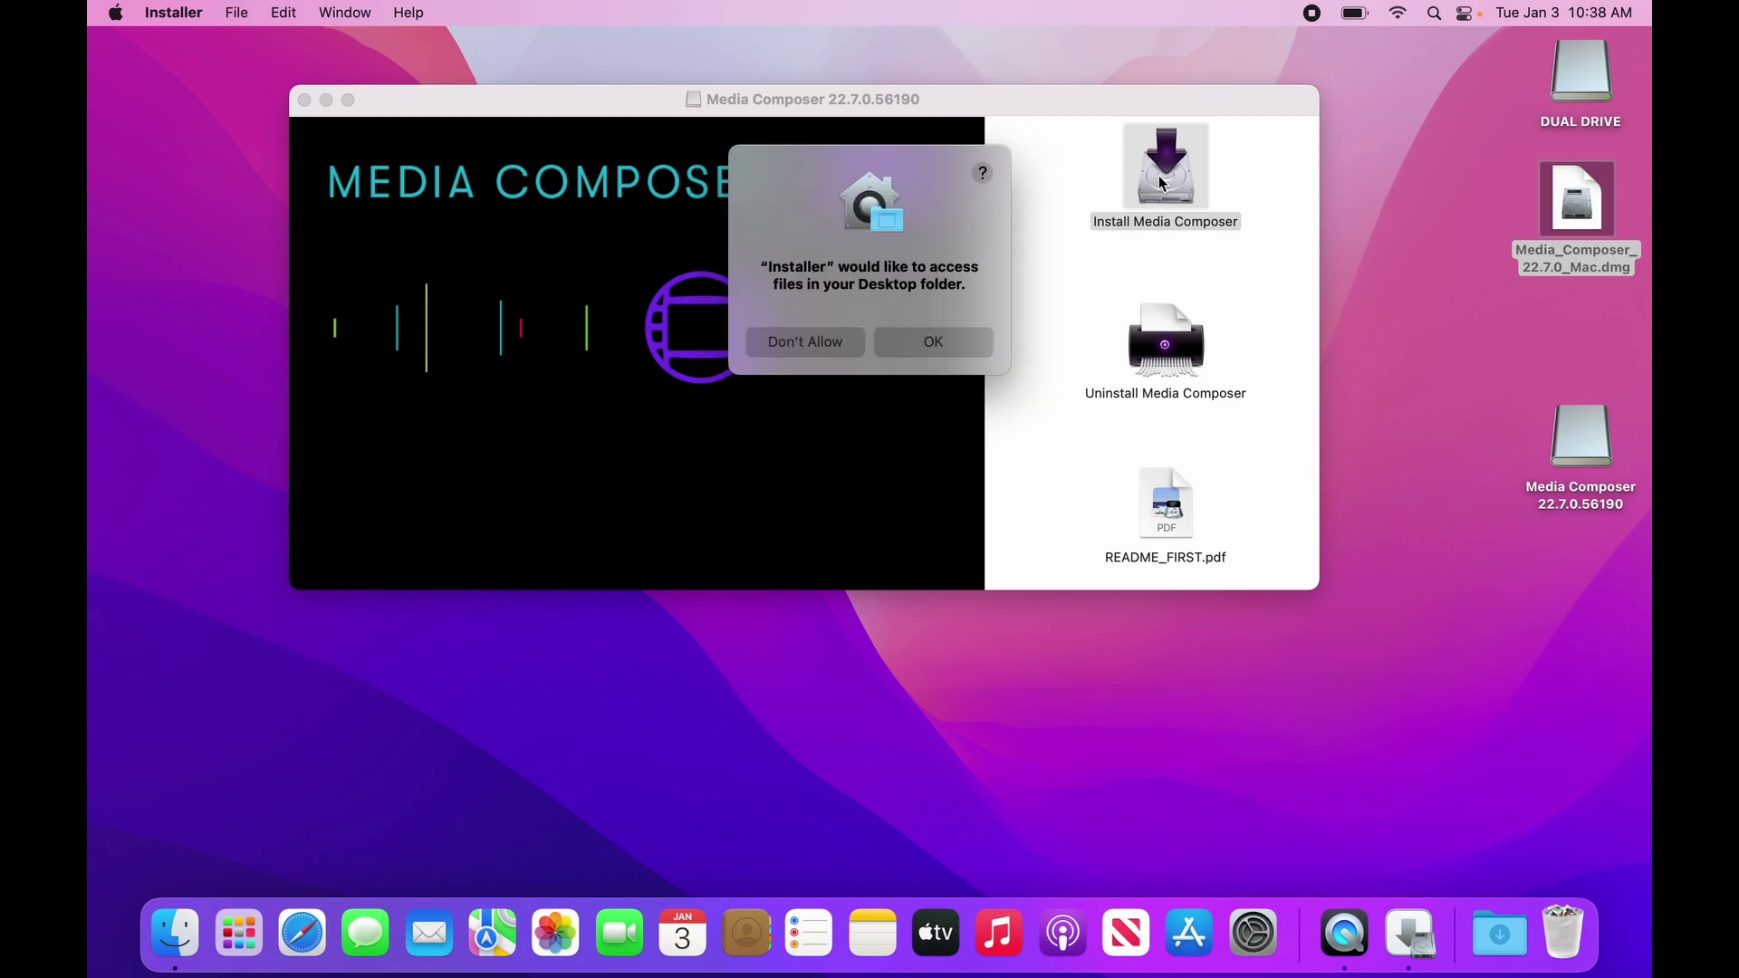
left_click(958, 337)
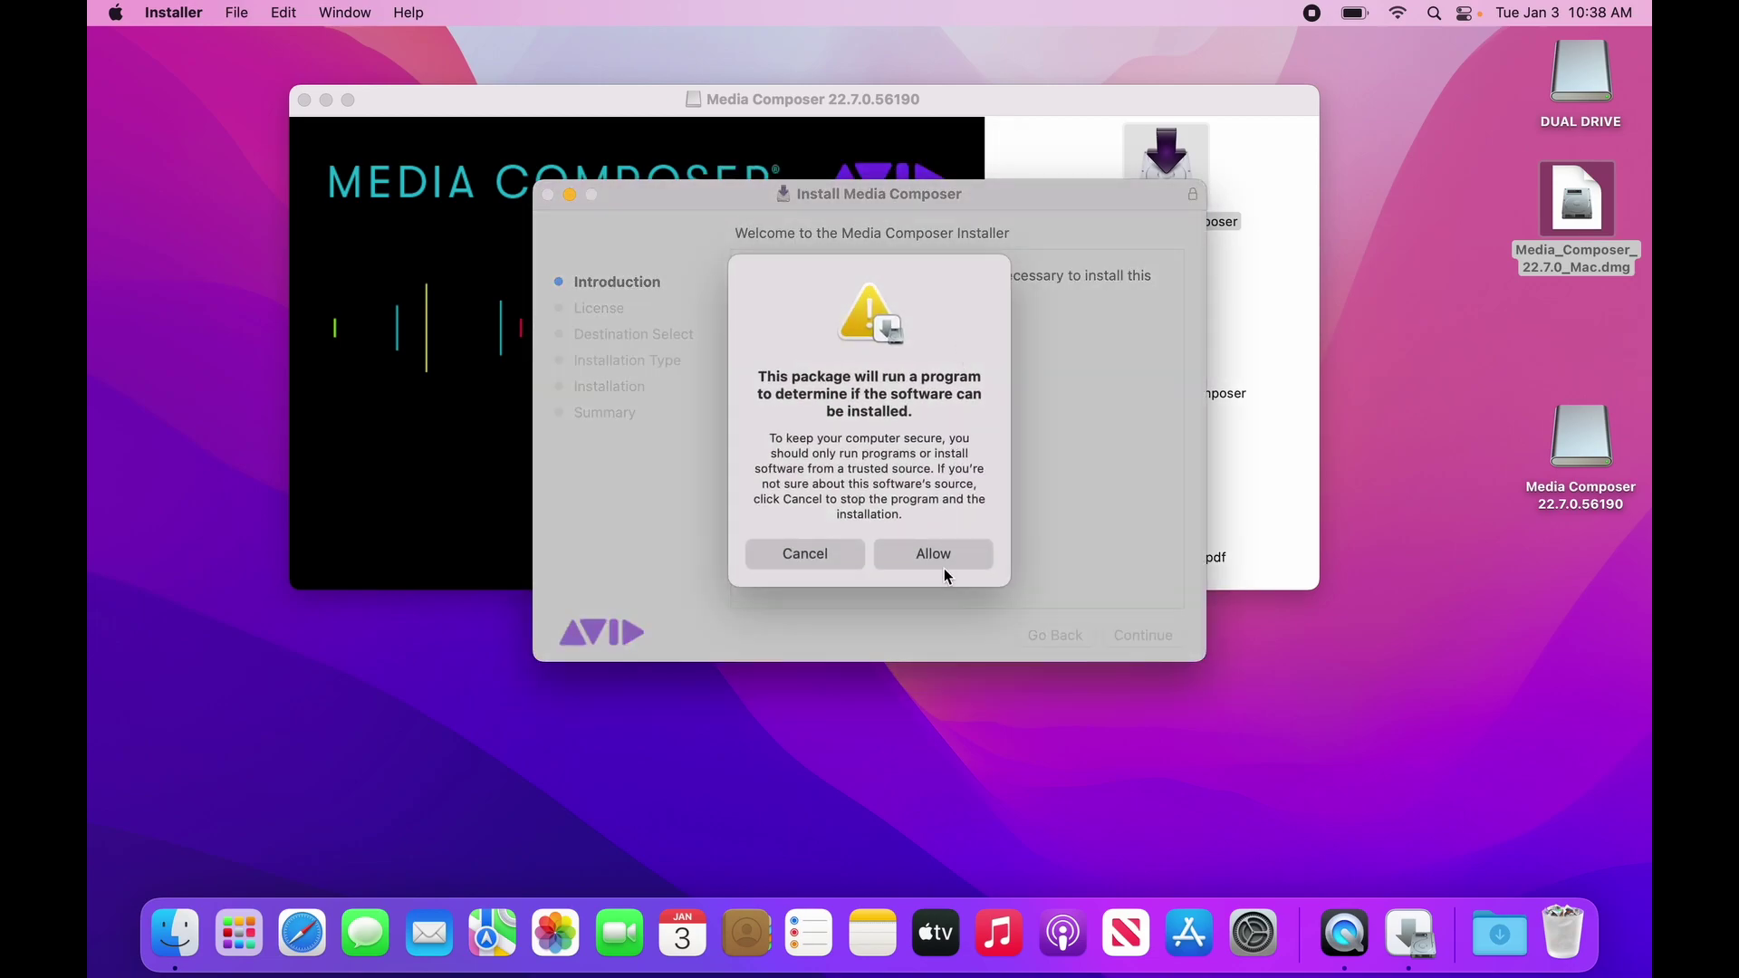
left_click(944, 562)
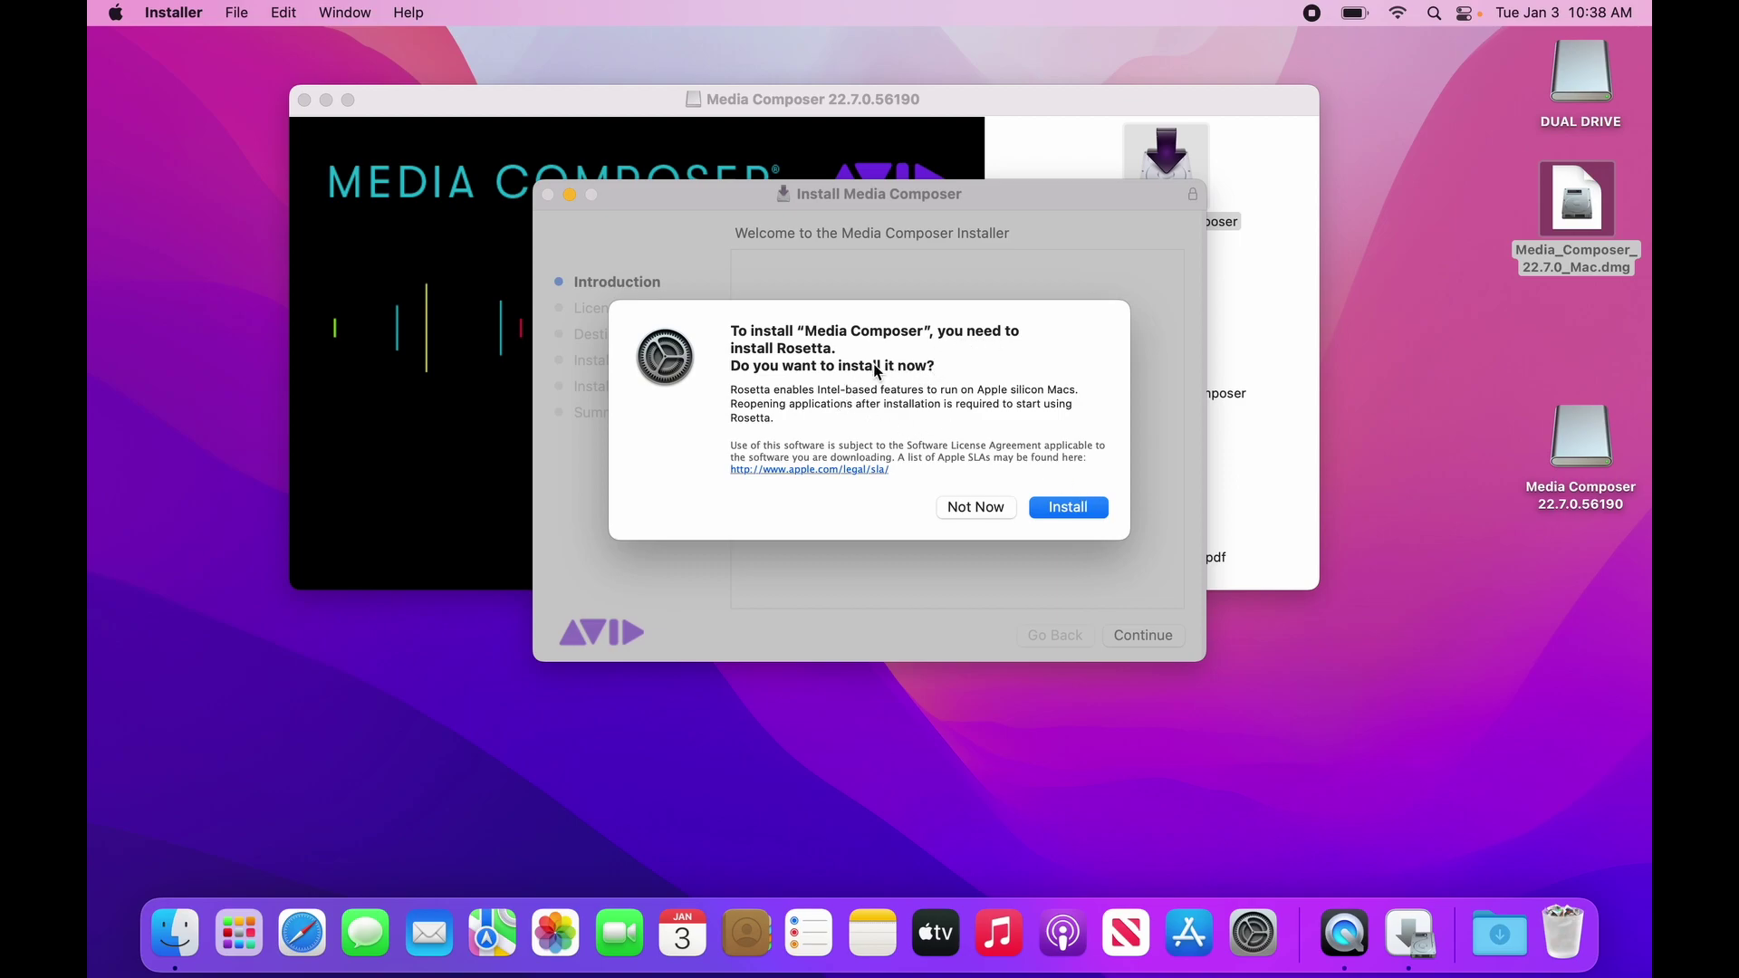
Install Rosetta as required, authorizing it with the admin password
left_click(1057, 509)
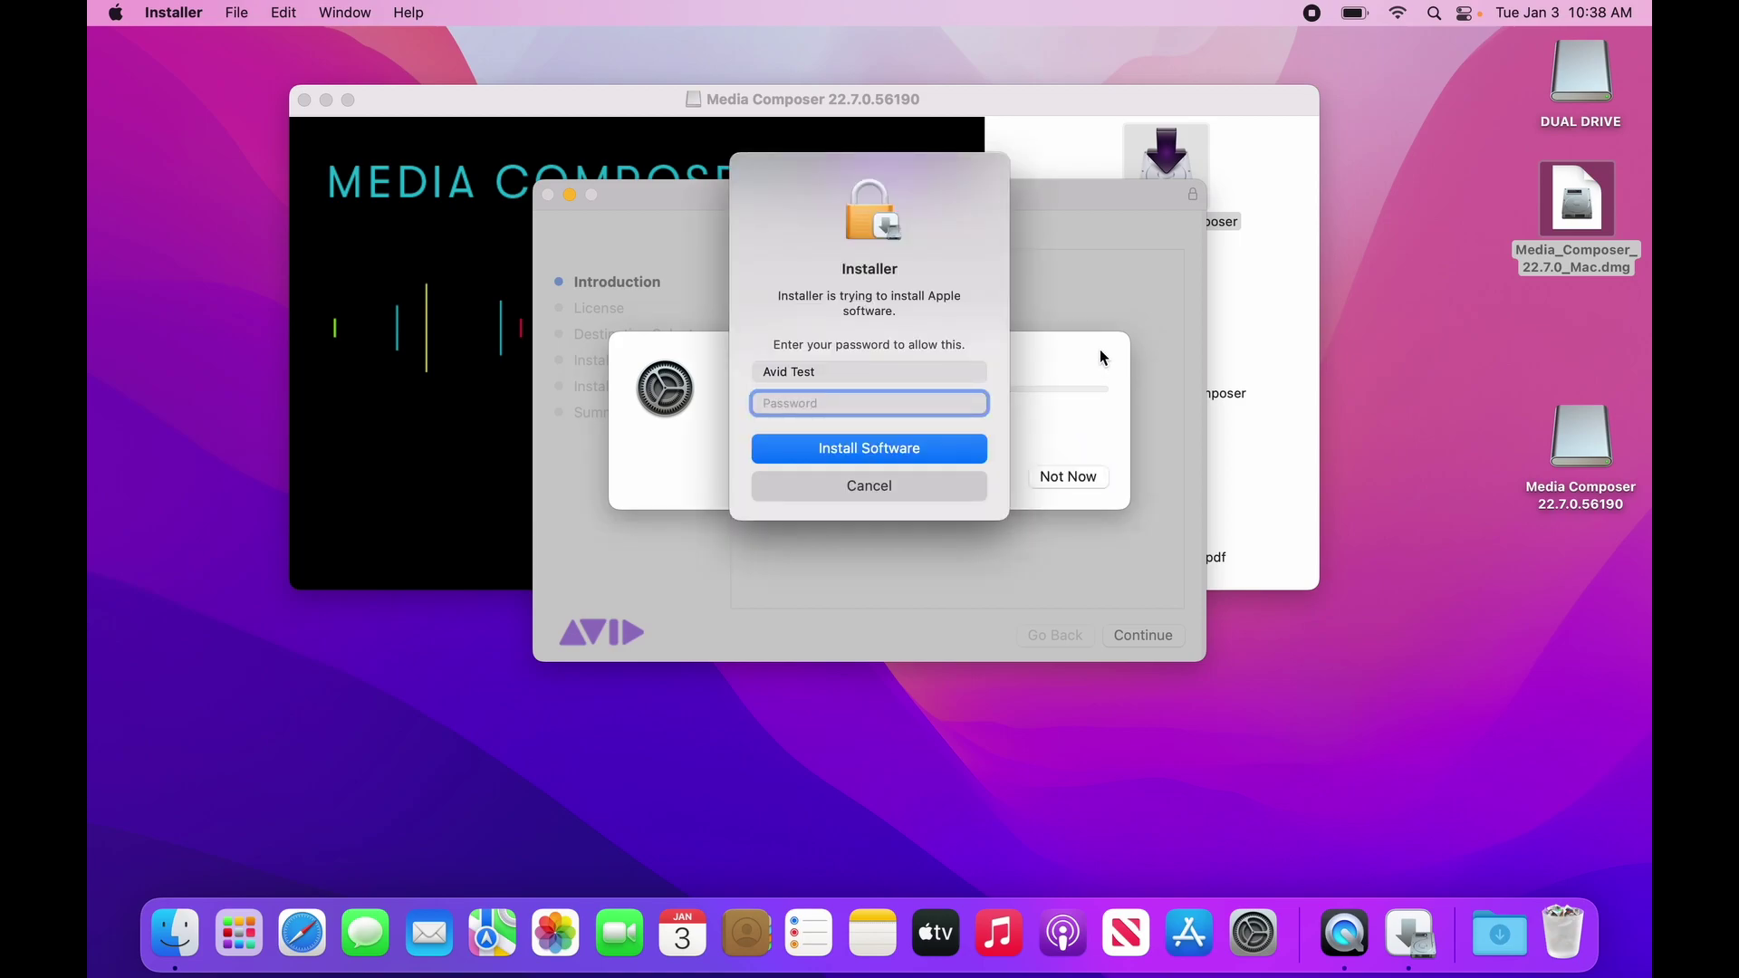
type("•••••••••")
key("Return")
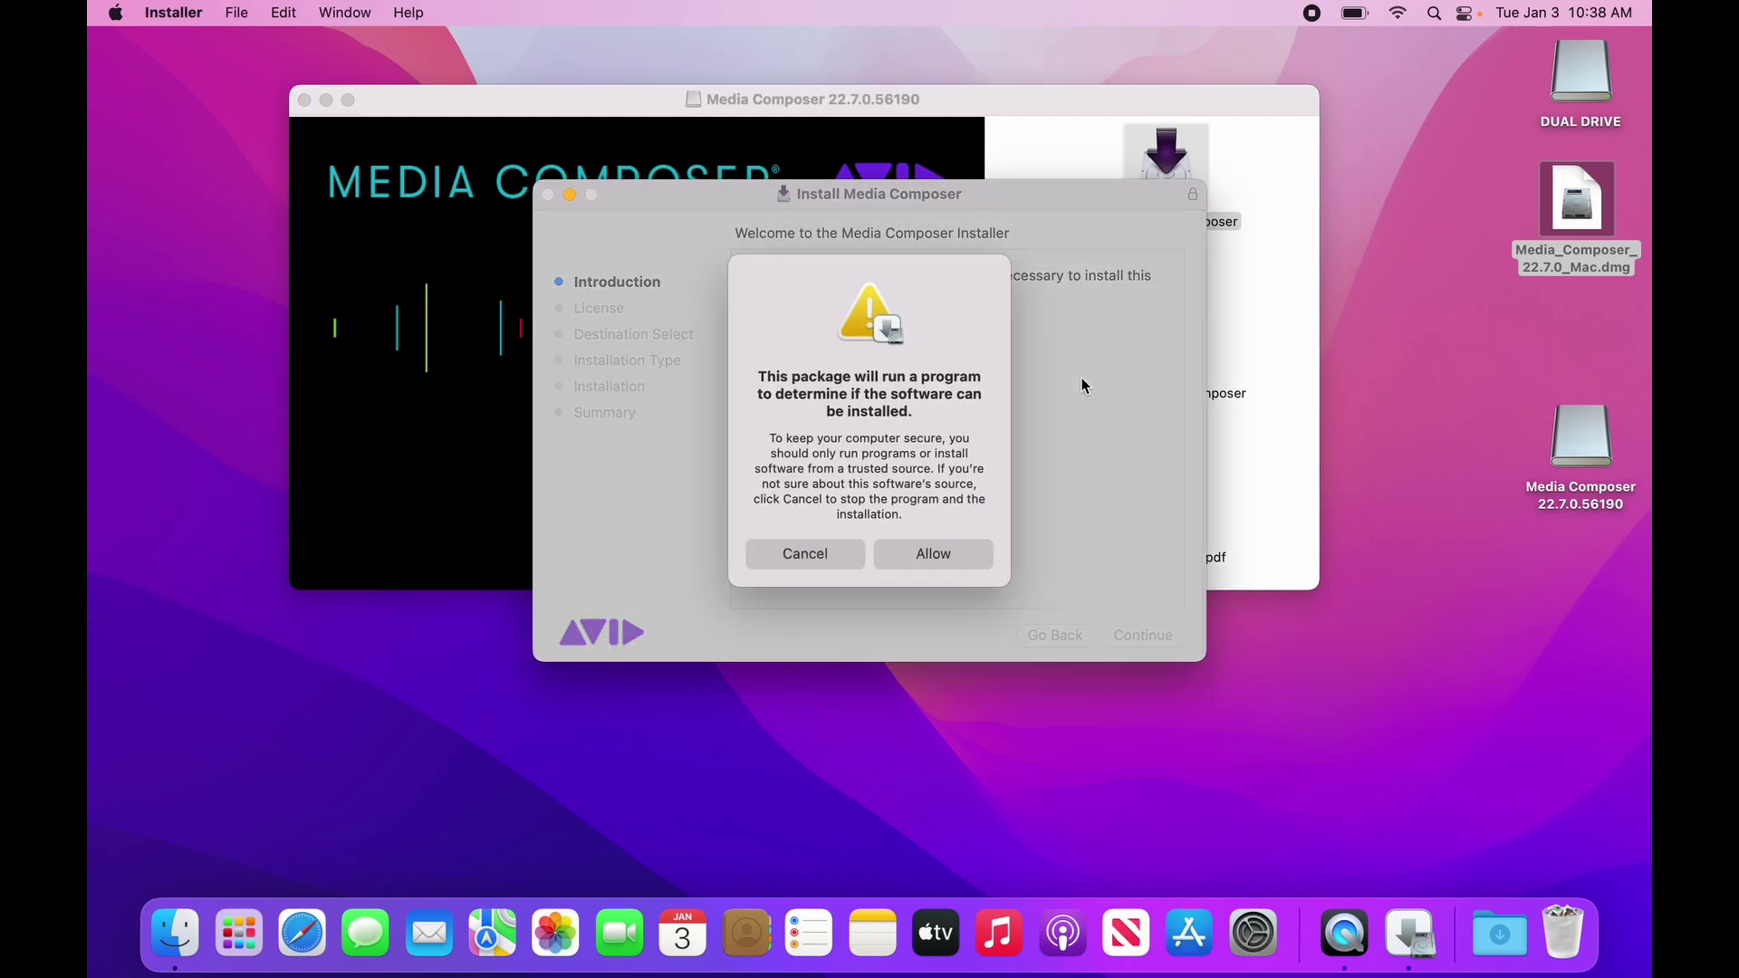
Allow the compatibility check and accept the Media Composer software license
left_click(928, 548)
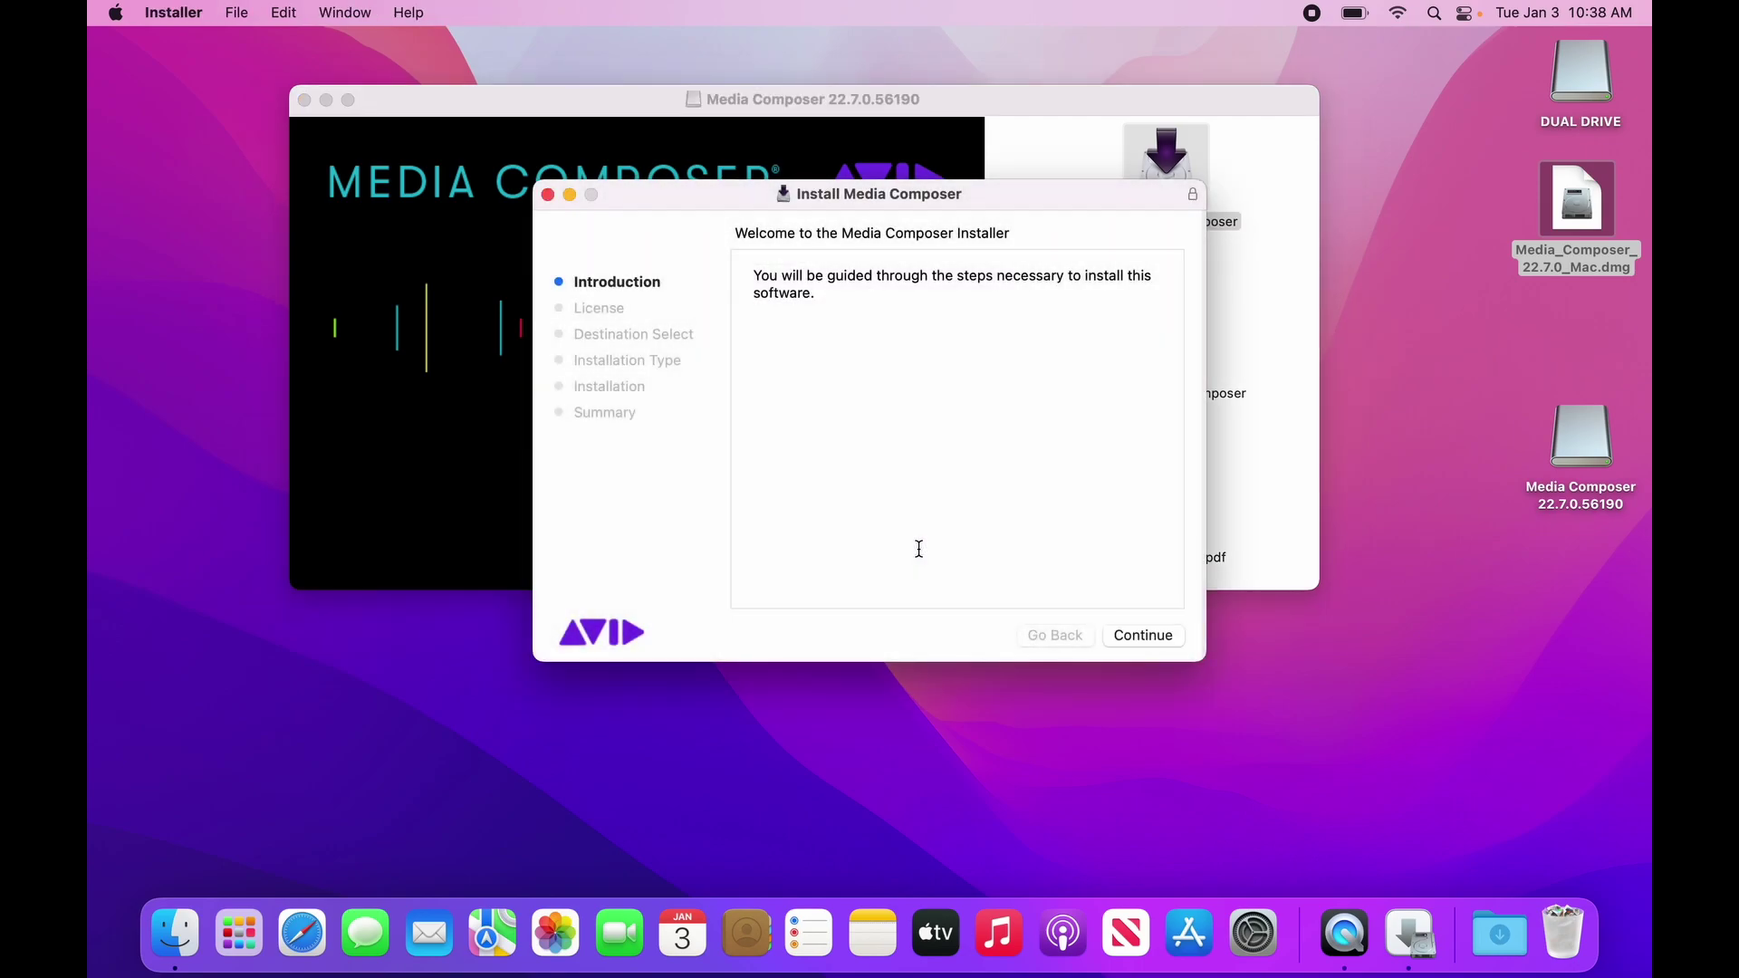
left_click(1138, 638)
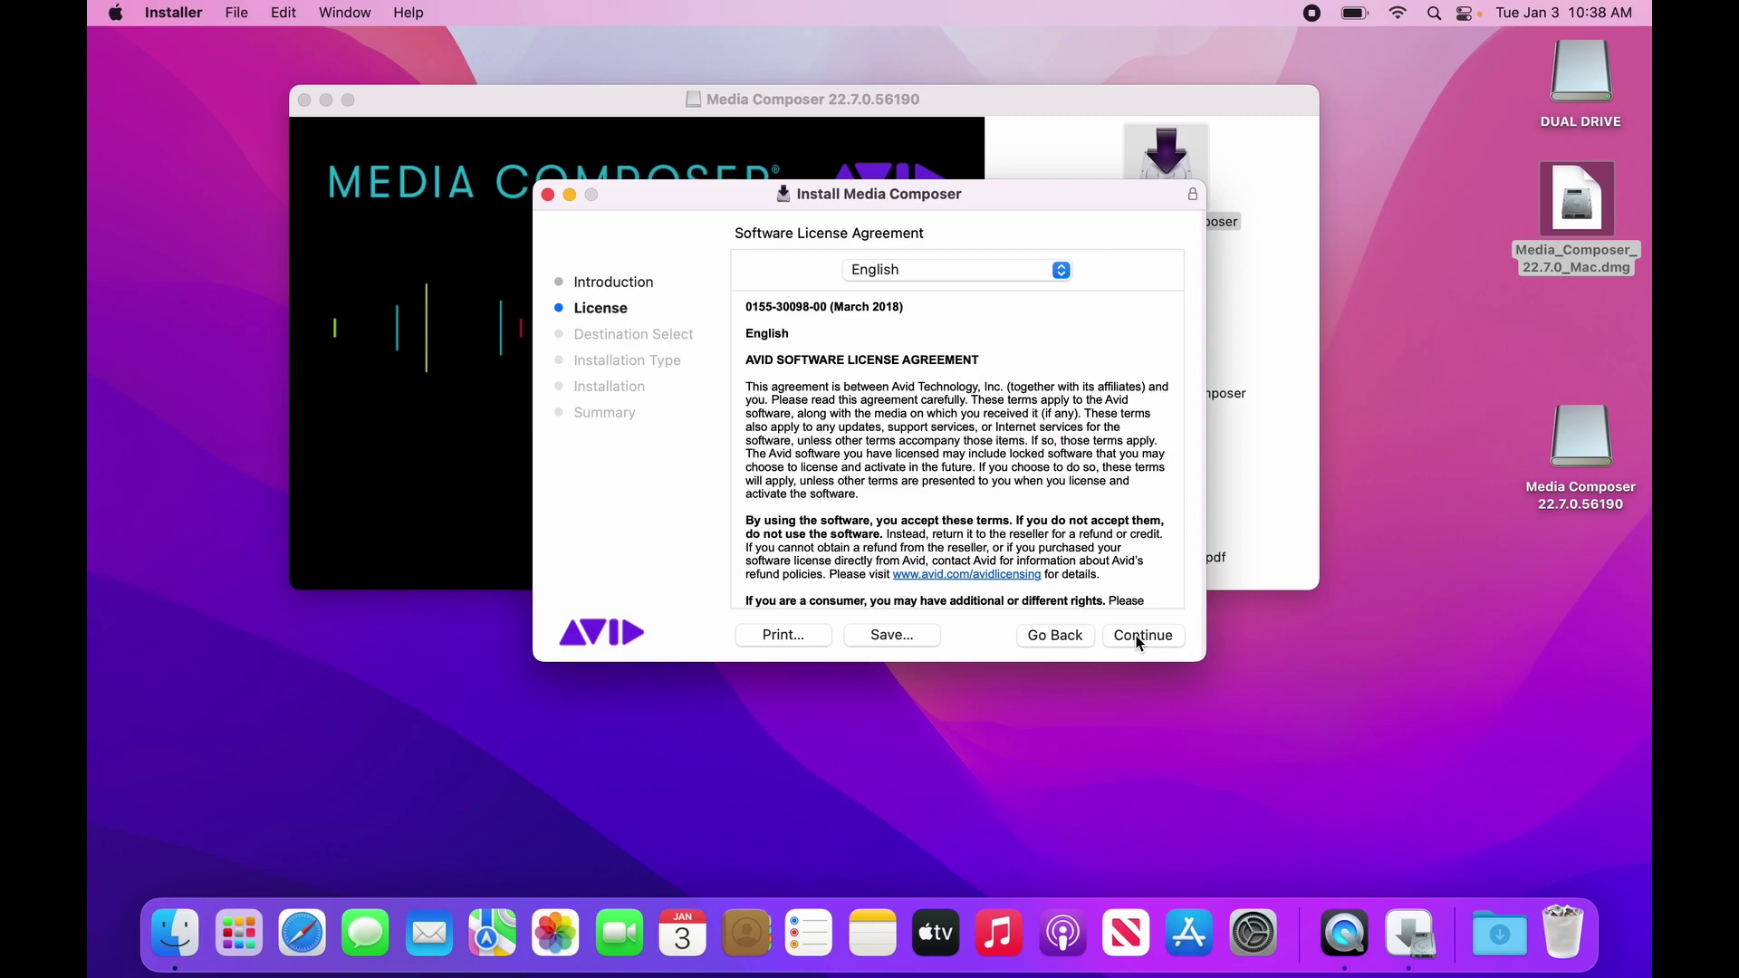
left_click(1139, 638)
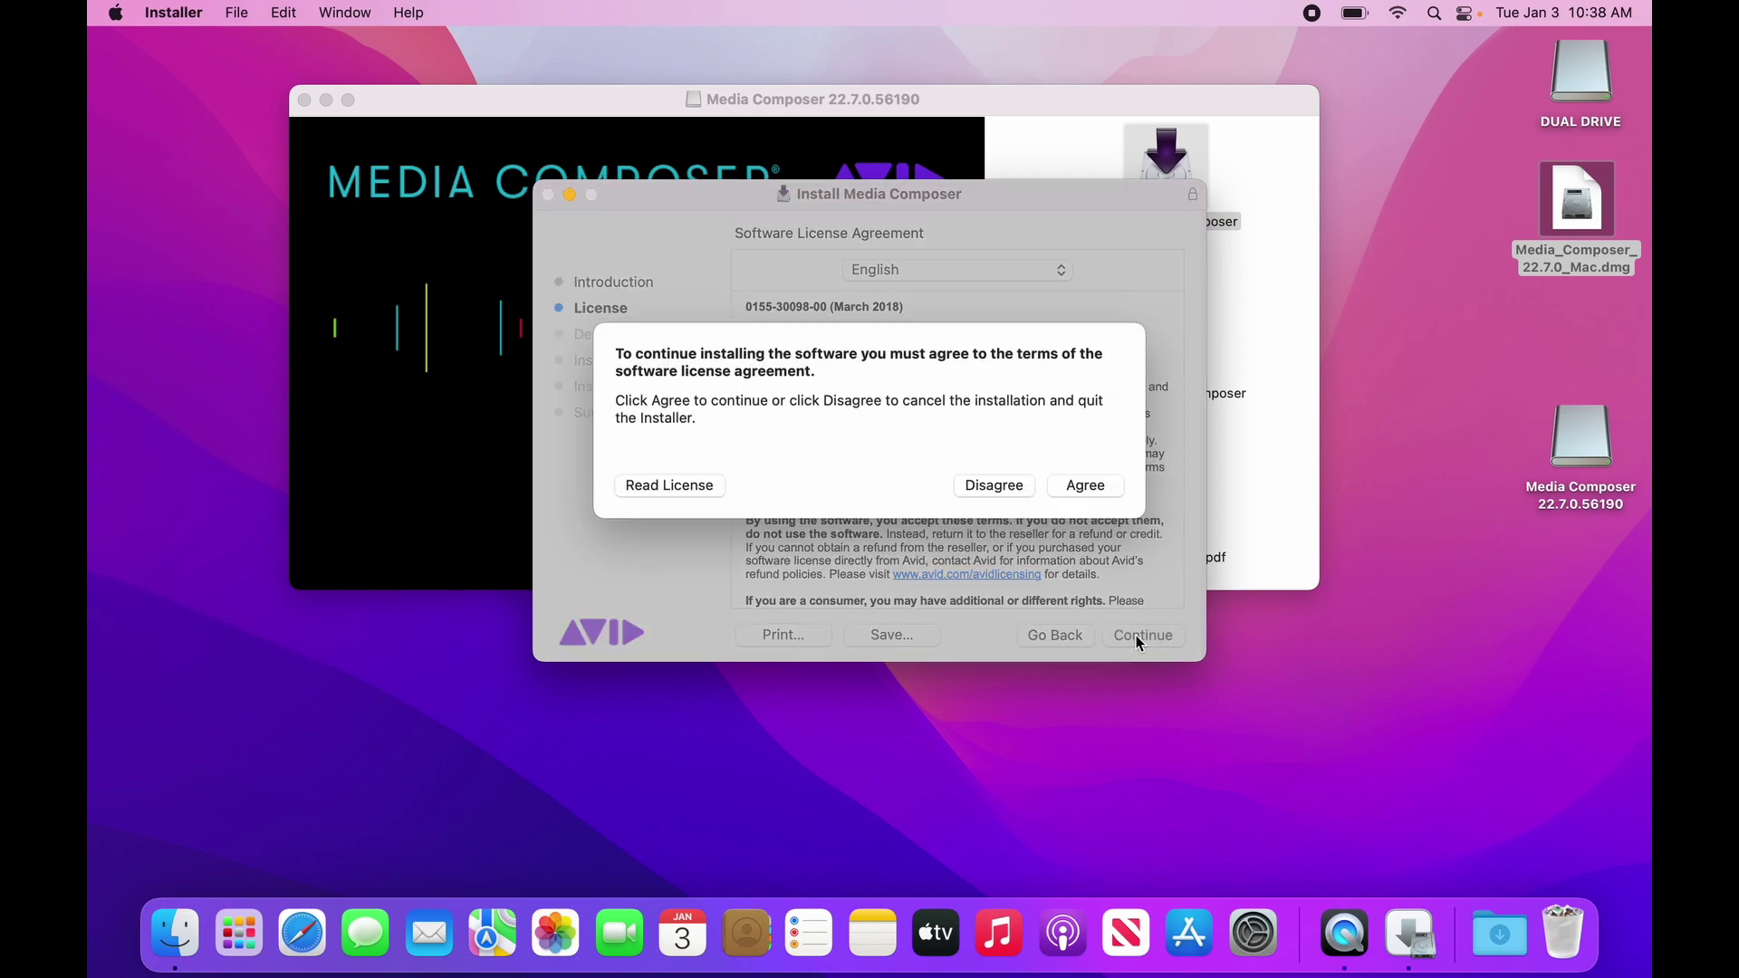
left_click(1093, 494)
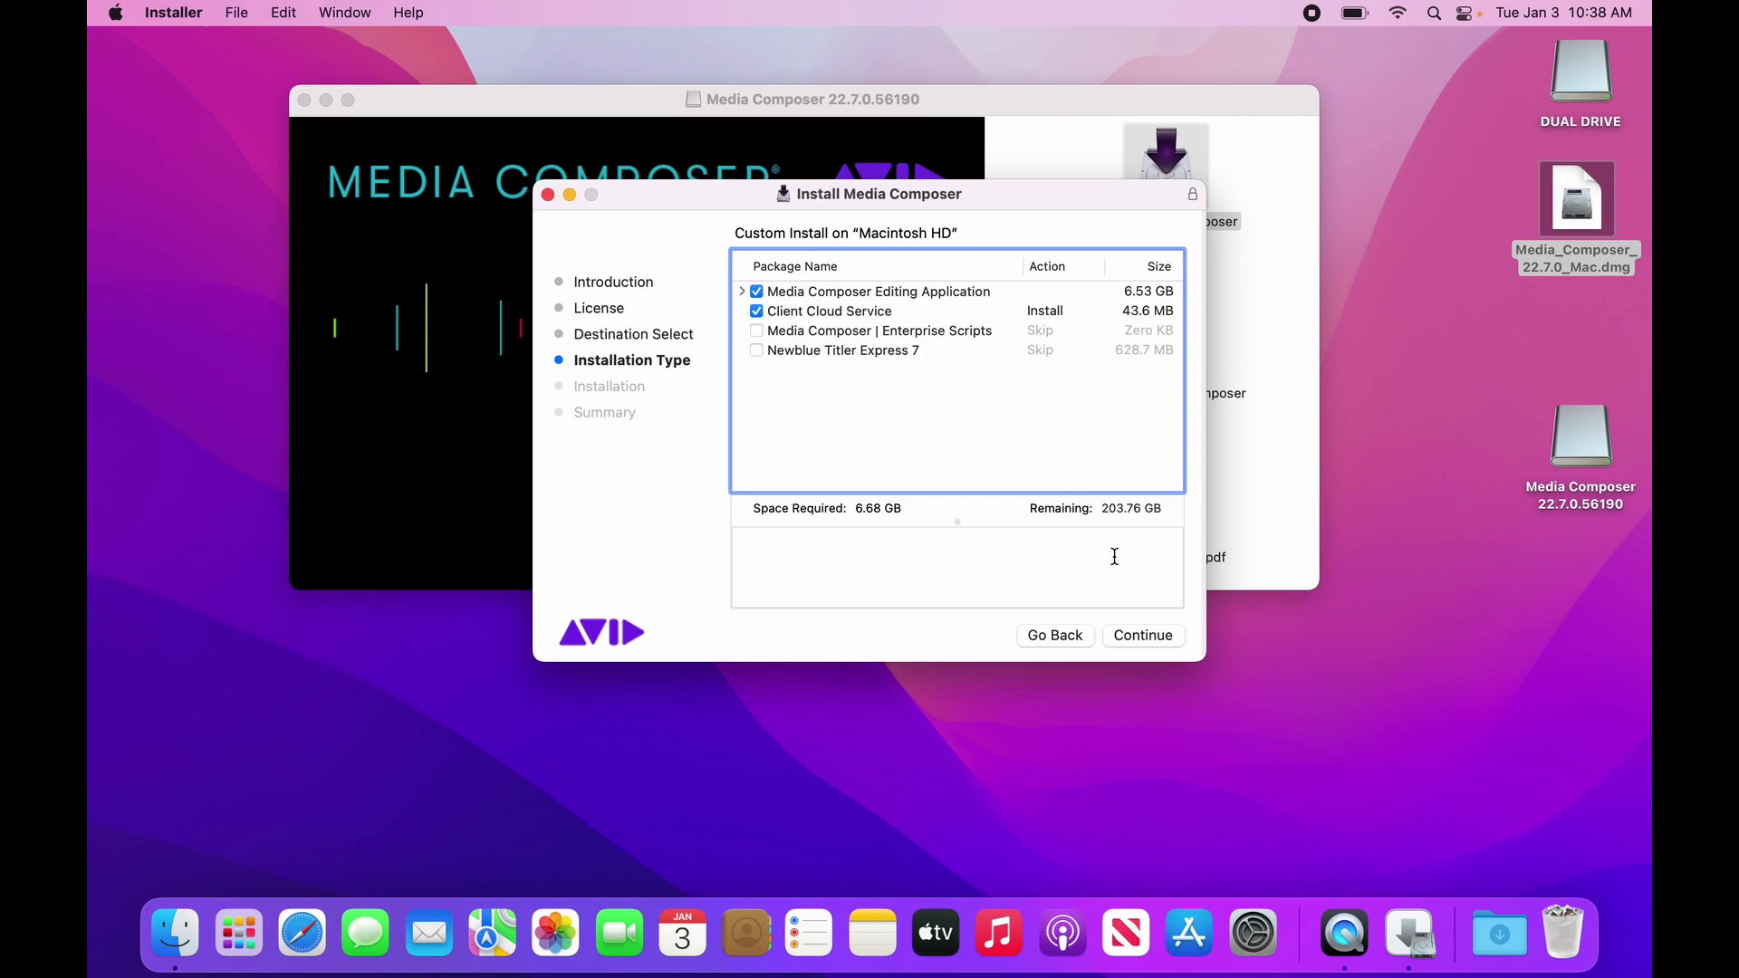
Install Media Composer on Macintosh HD with the default packages, authorizing with the admin password
left_click(1144, 635)
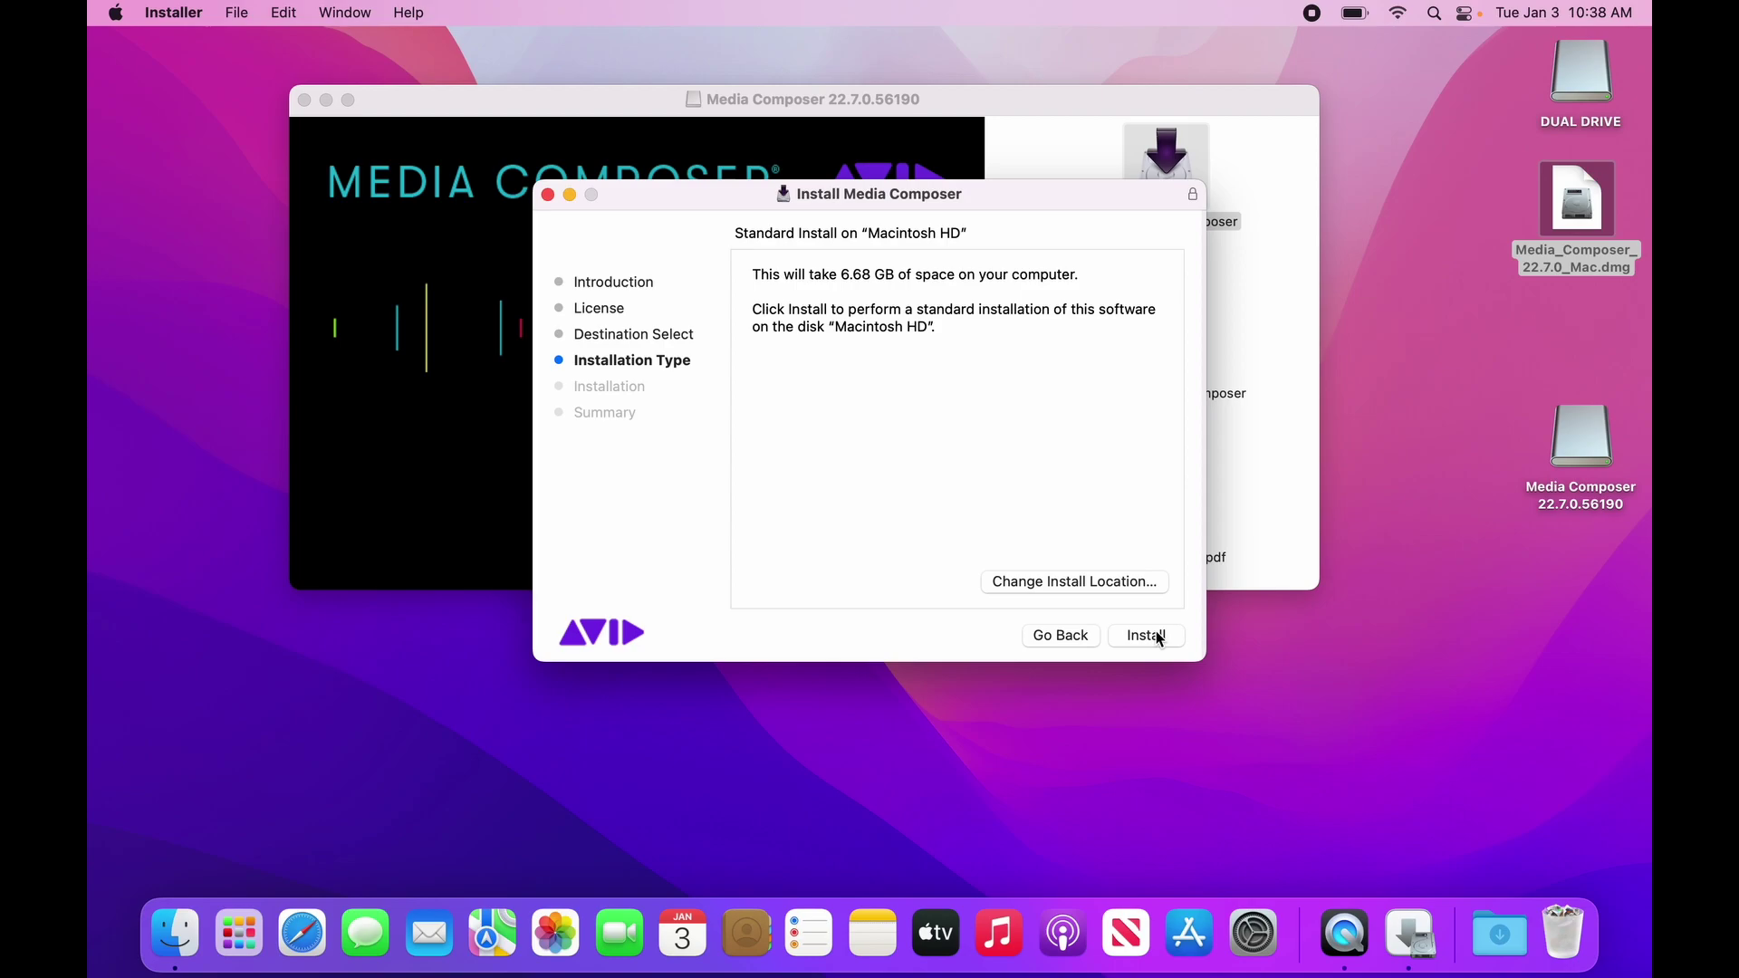
left_click(1146, 635)
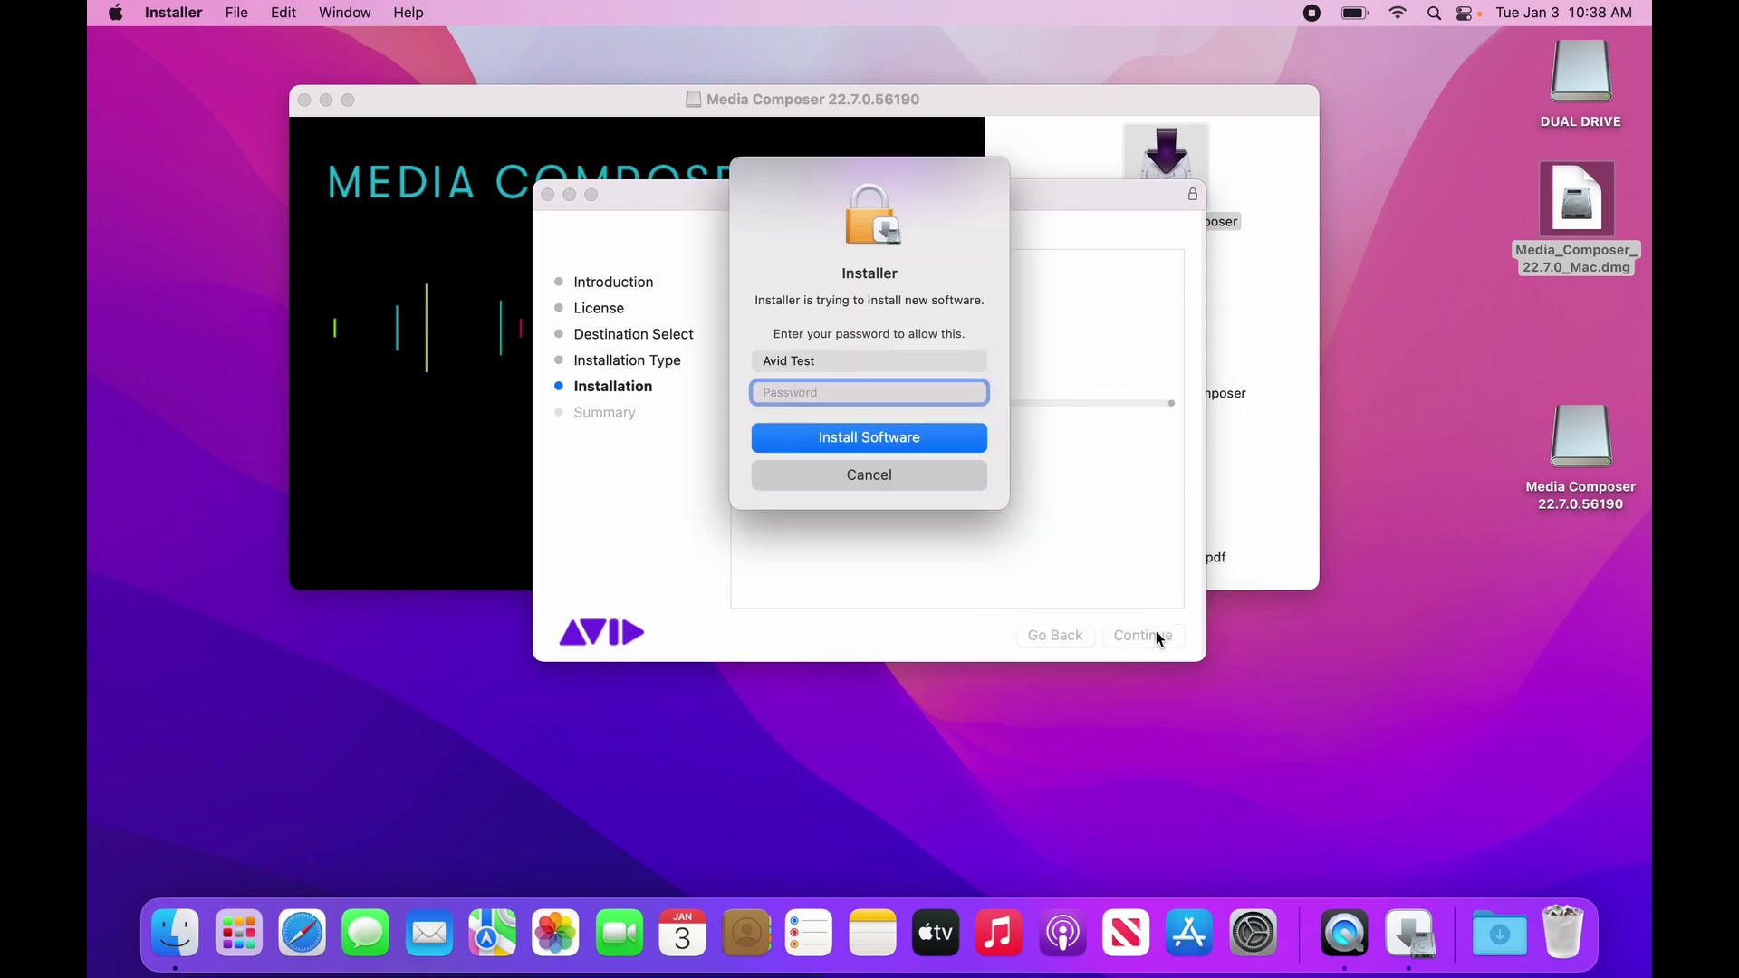
type("••••••••")
key("Return")
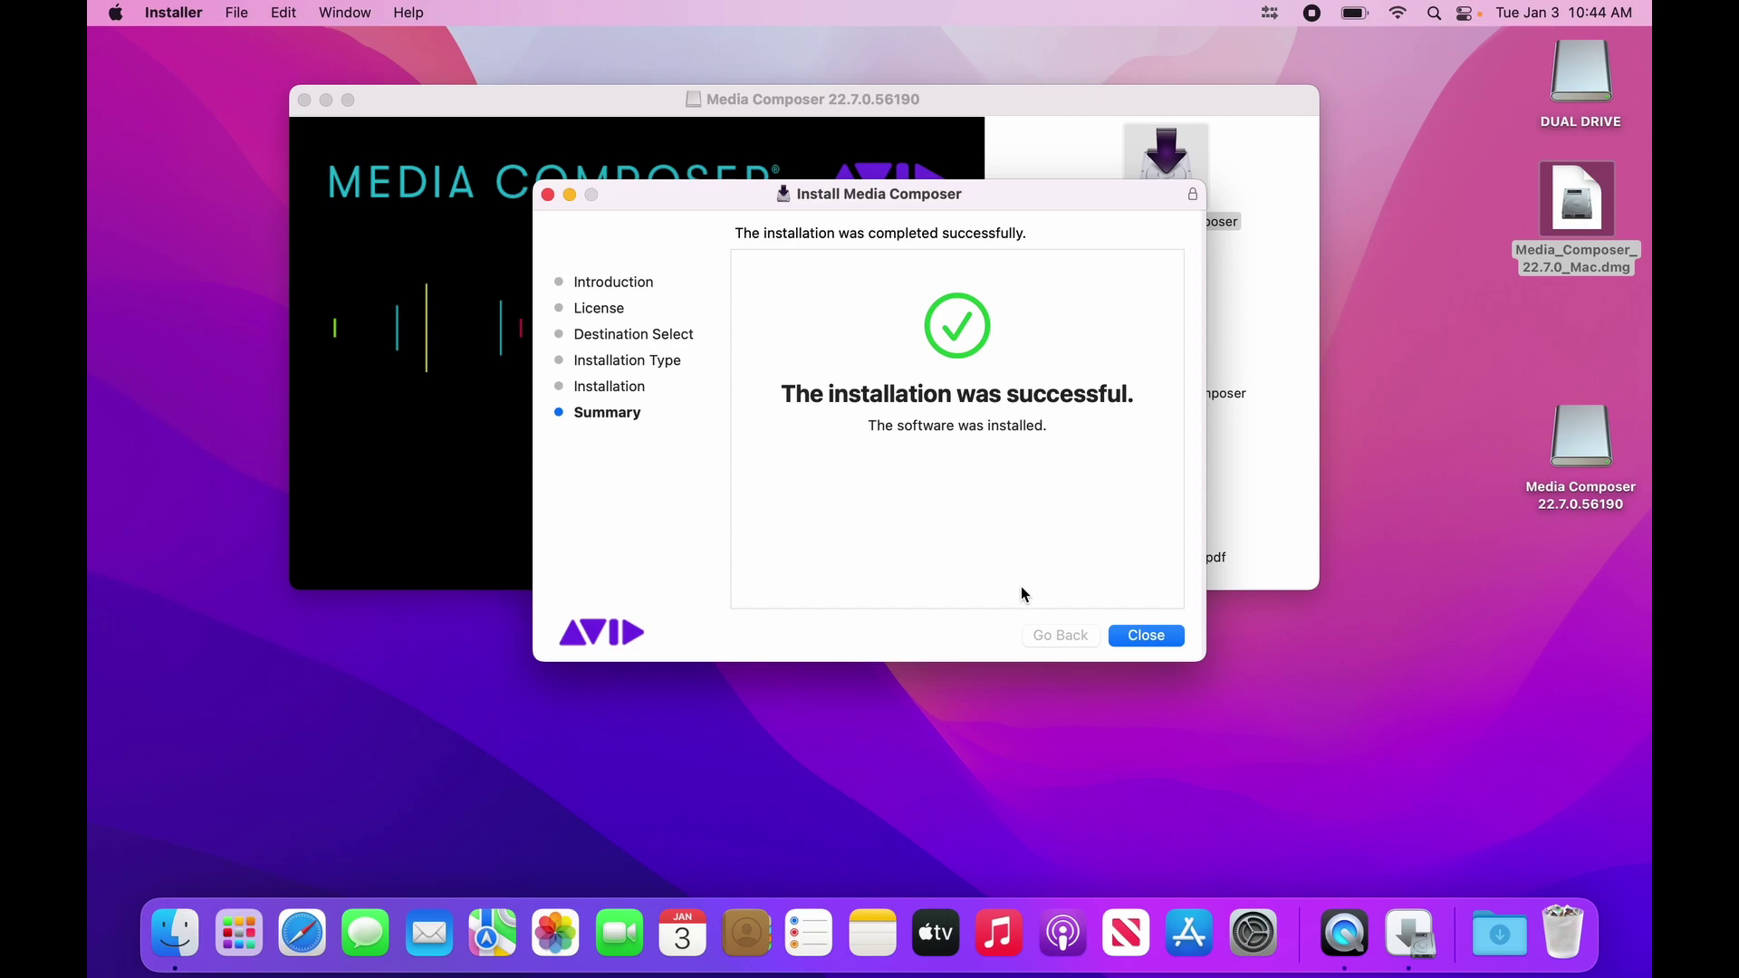
Close the finished installer and disk image window, then eject the Media Composer 22.7.0.56190 volume
left_click(1141, 638)
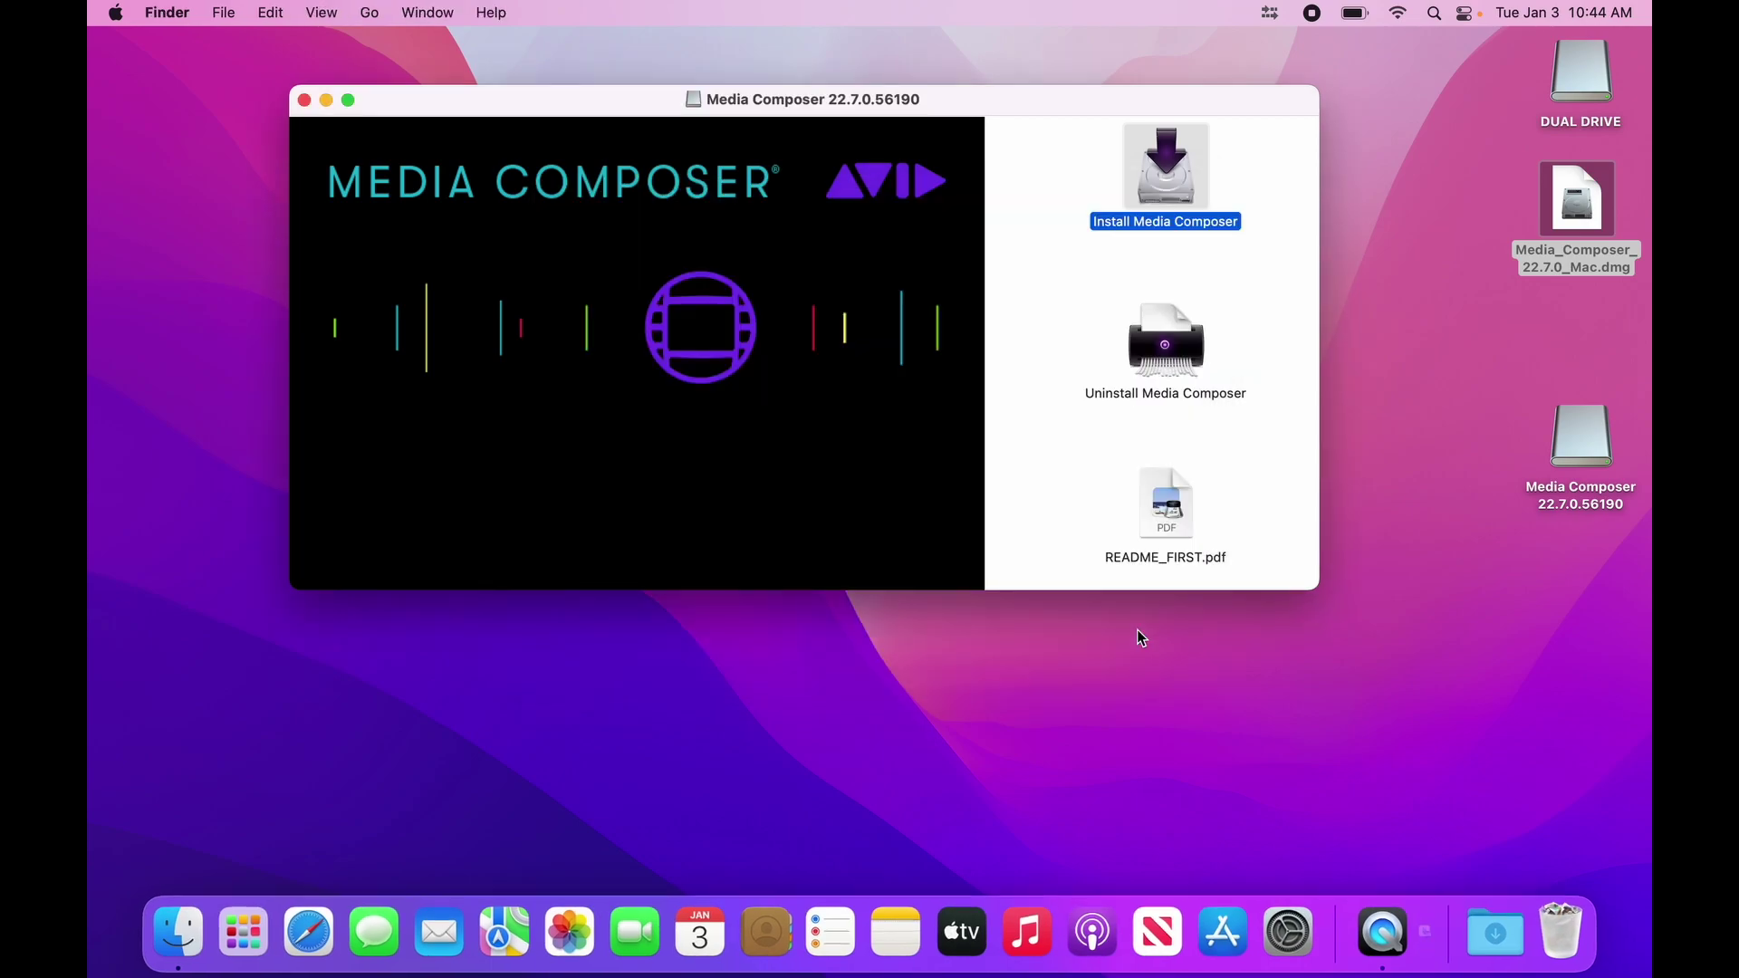
left_click(304, 100)
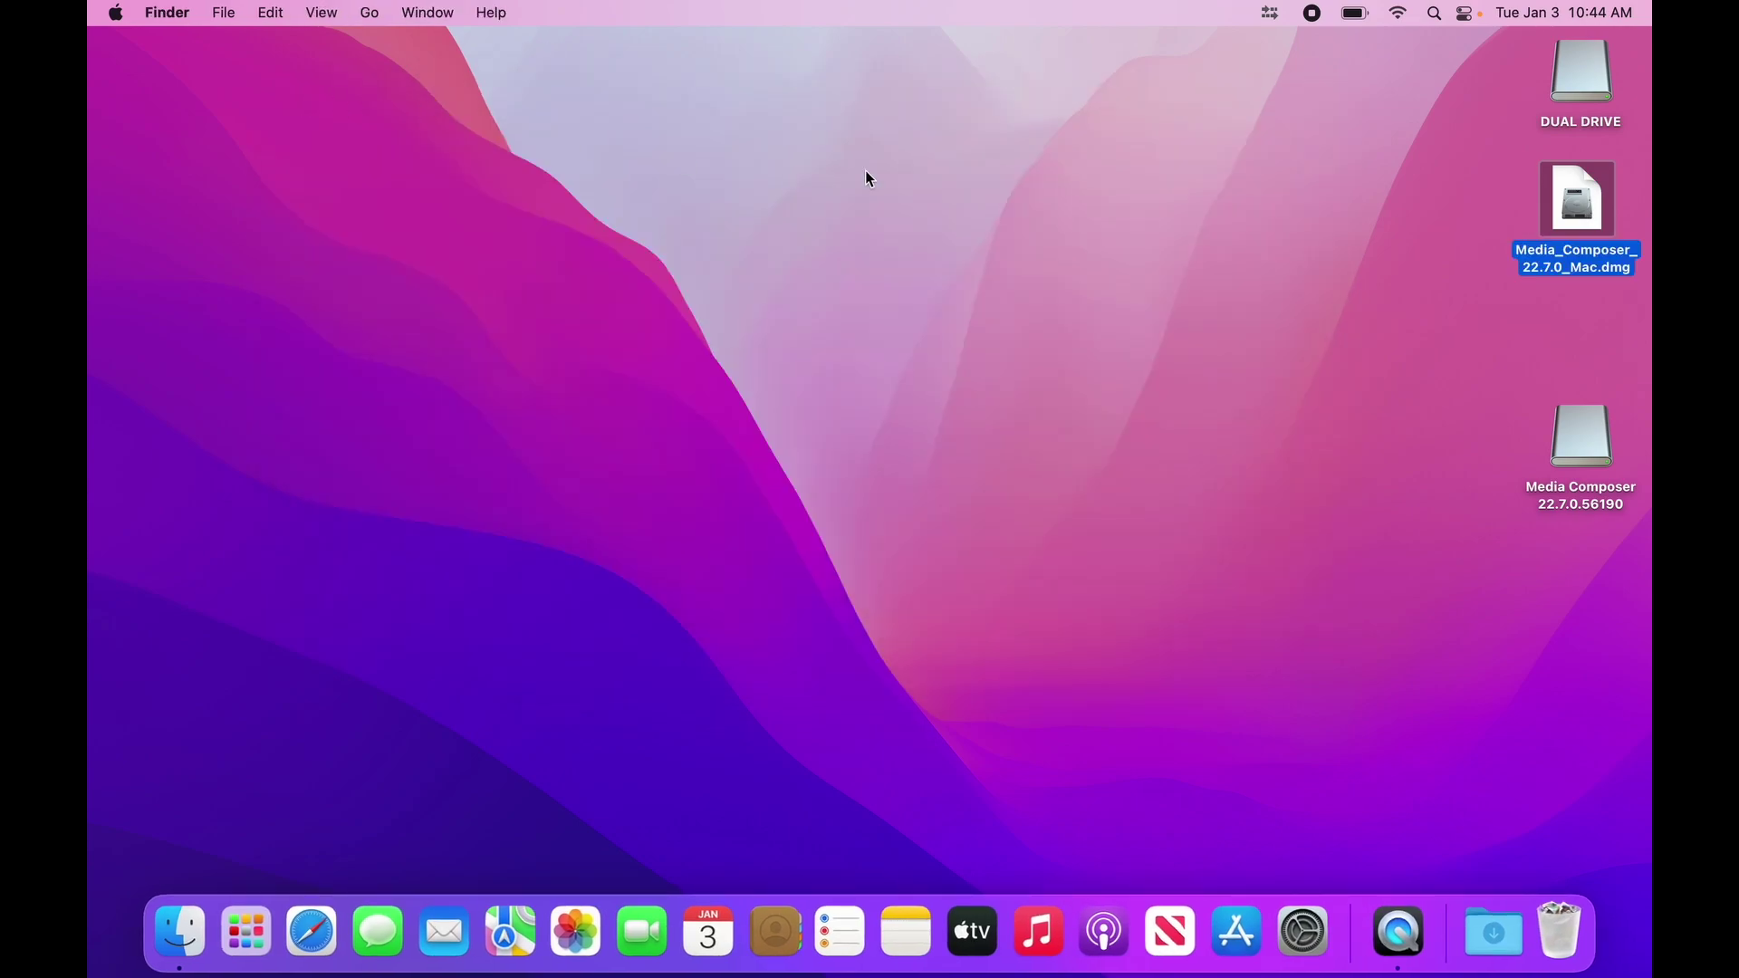
left_click_drag(1612, 465, 1572, 954)
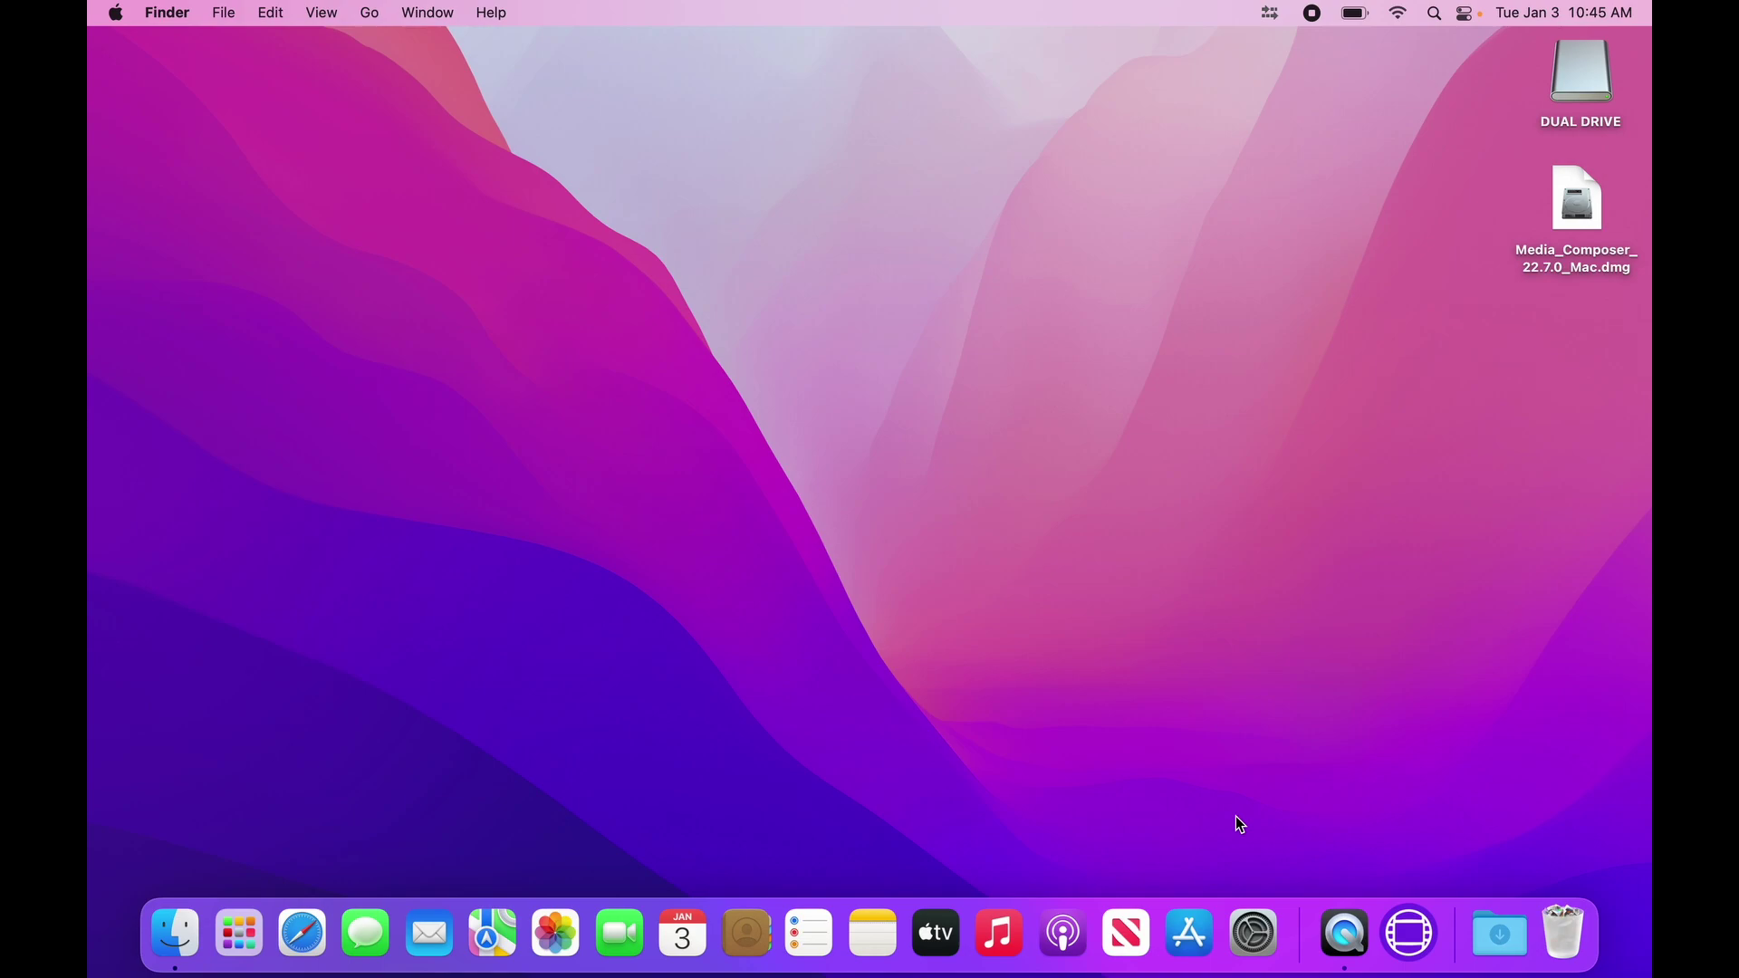
Launch Avid Link from Spotlight by searching 'avid link' and show its main window
key("super+space")
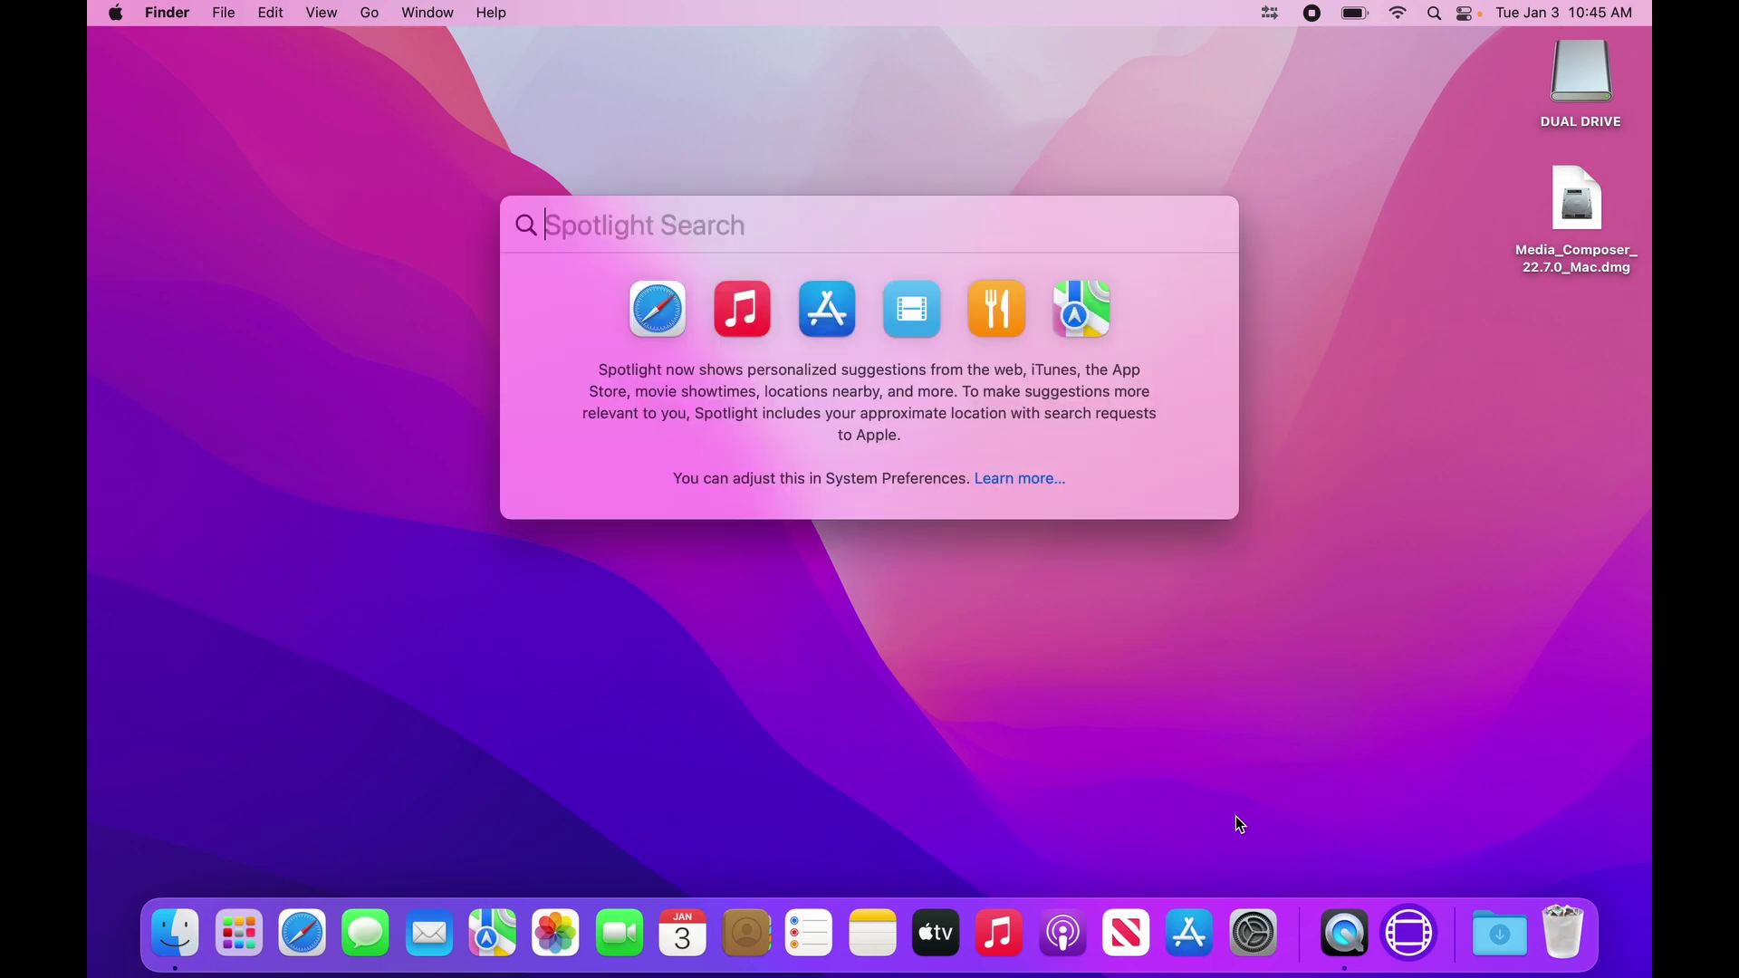
type("avid li")
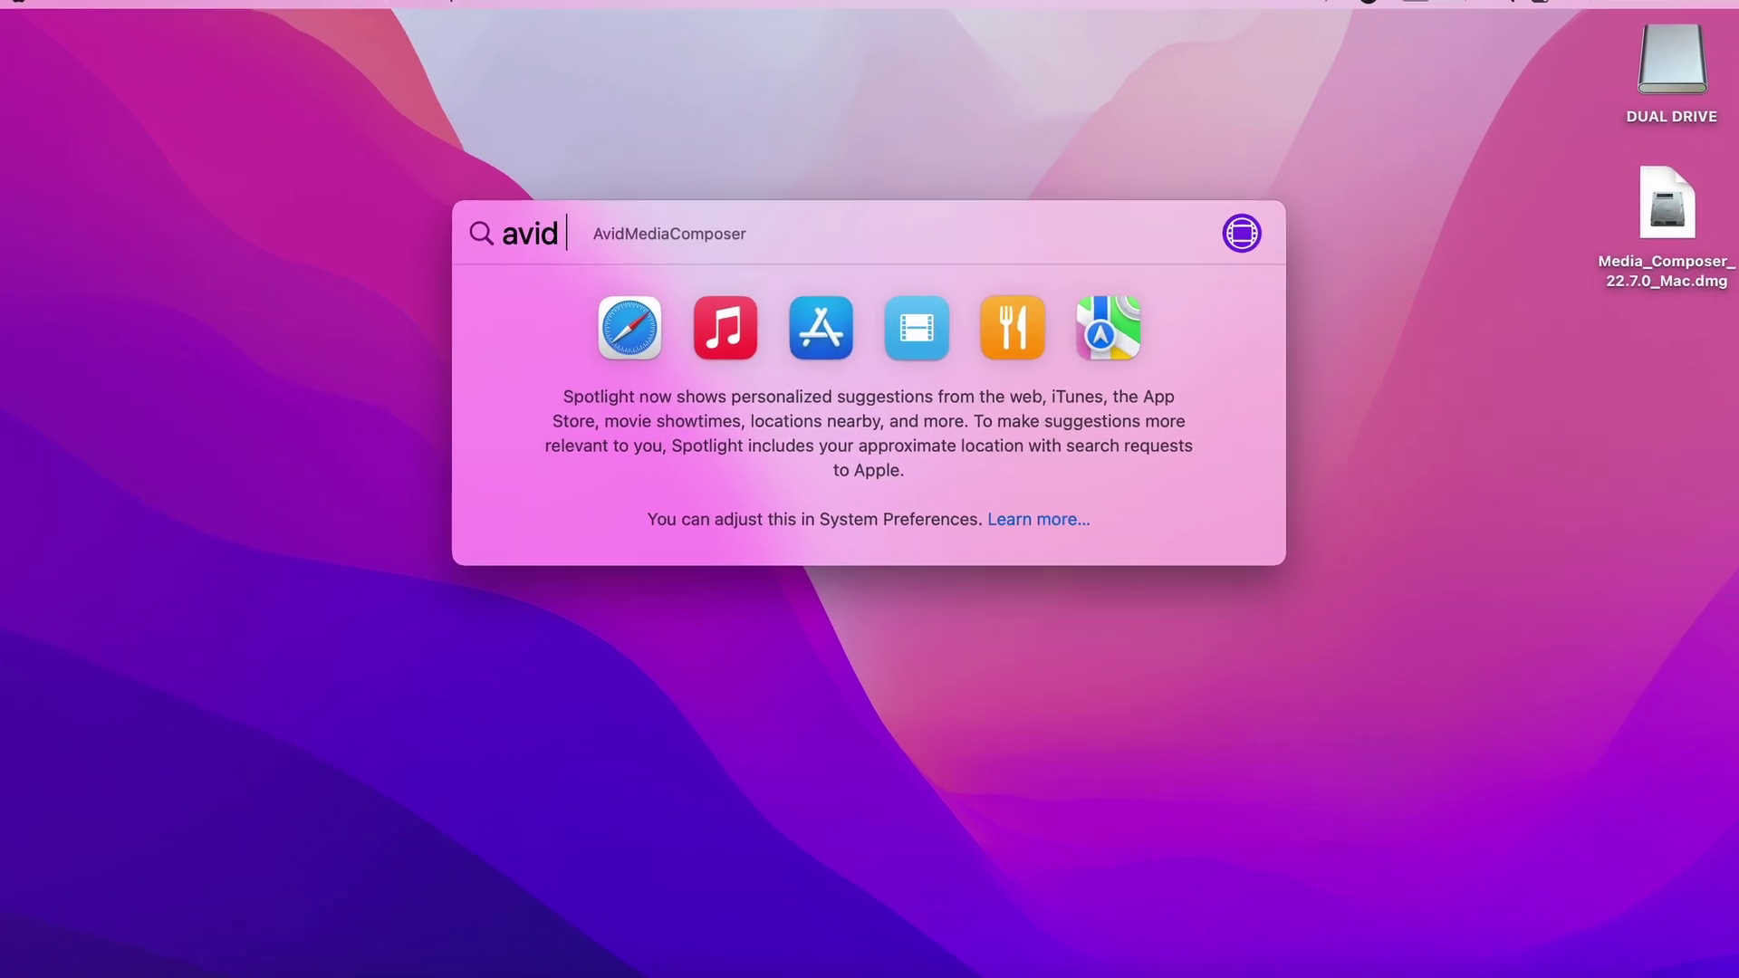
type("nk")
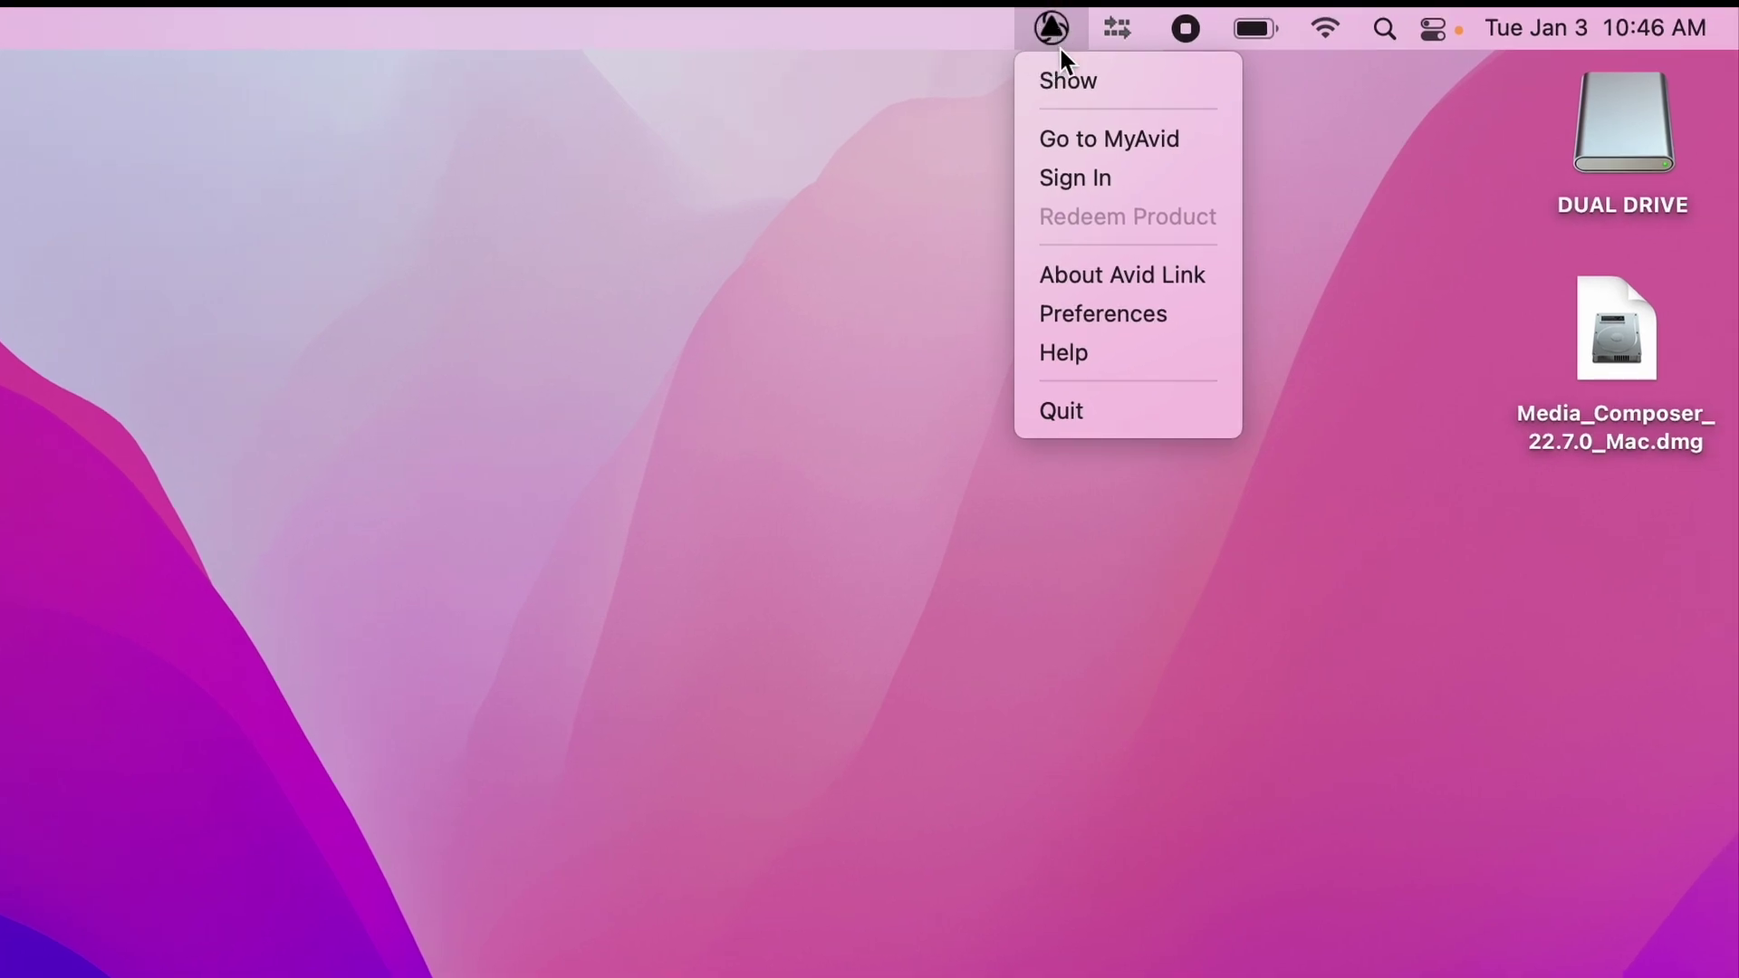
left_click(1062, 78)
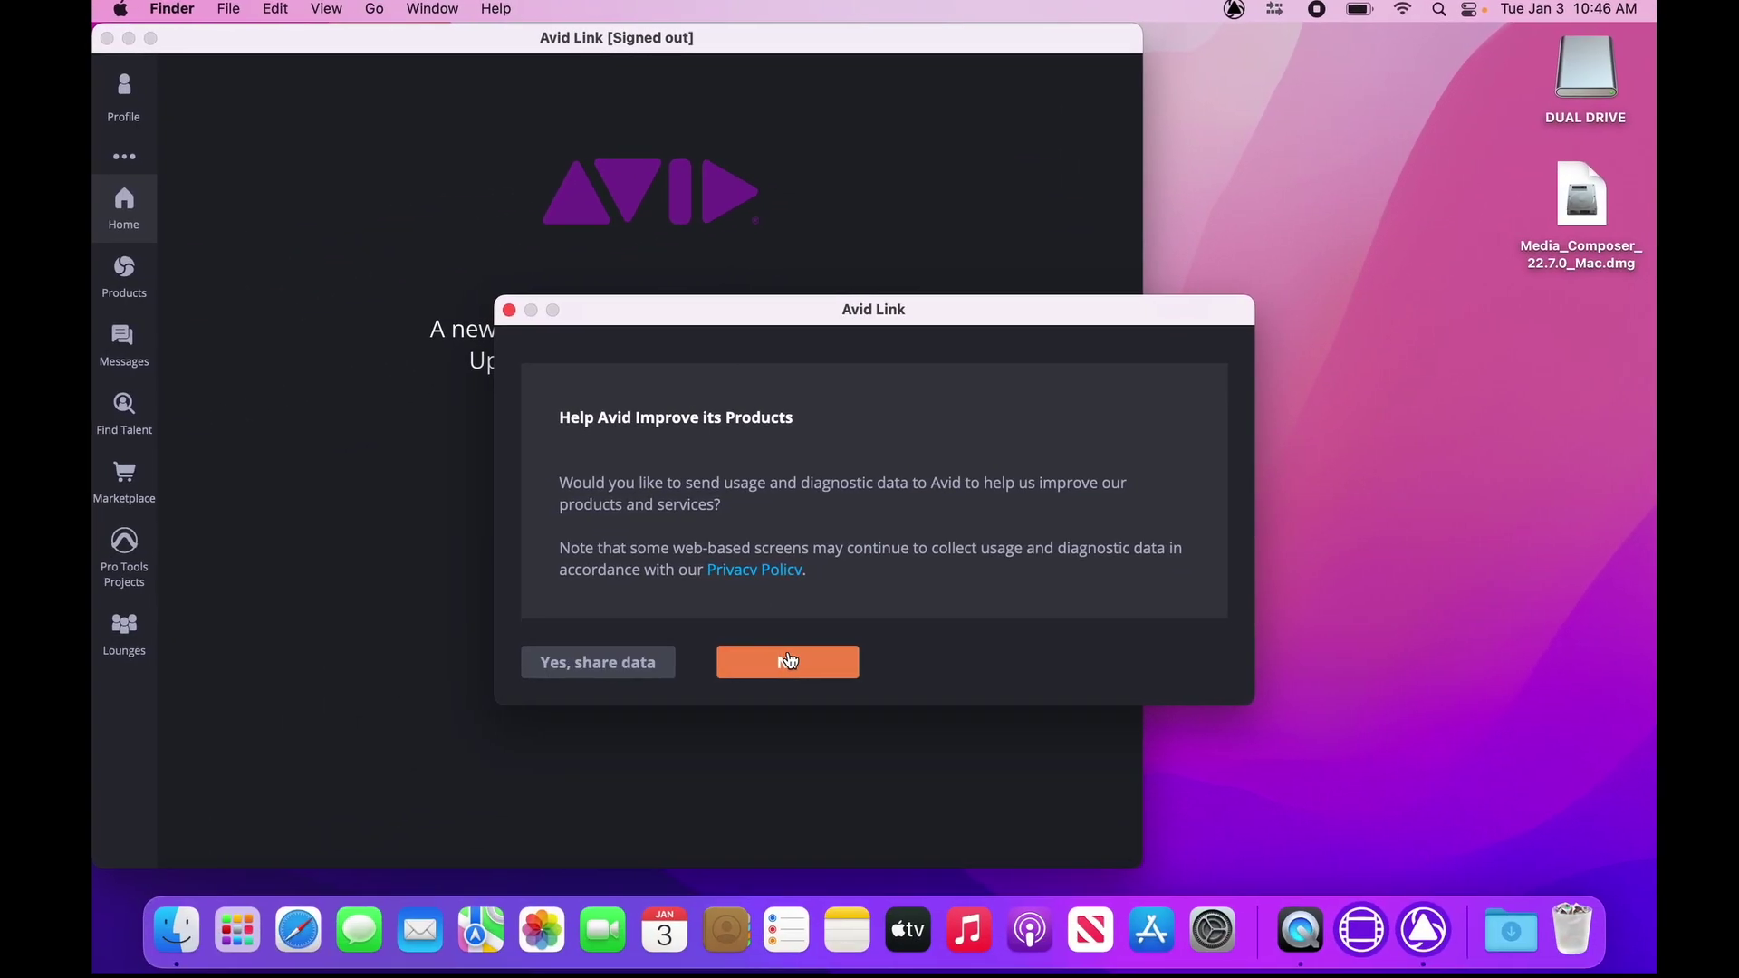
Decline usage-data sharing, choose extended install over express, and move the window toward centre
left_click(788, 662)
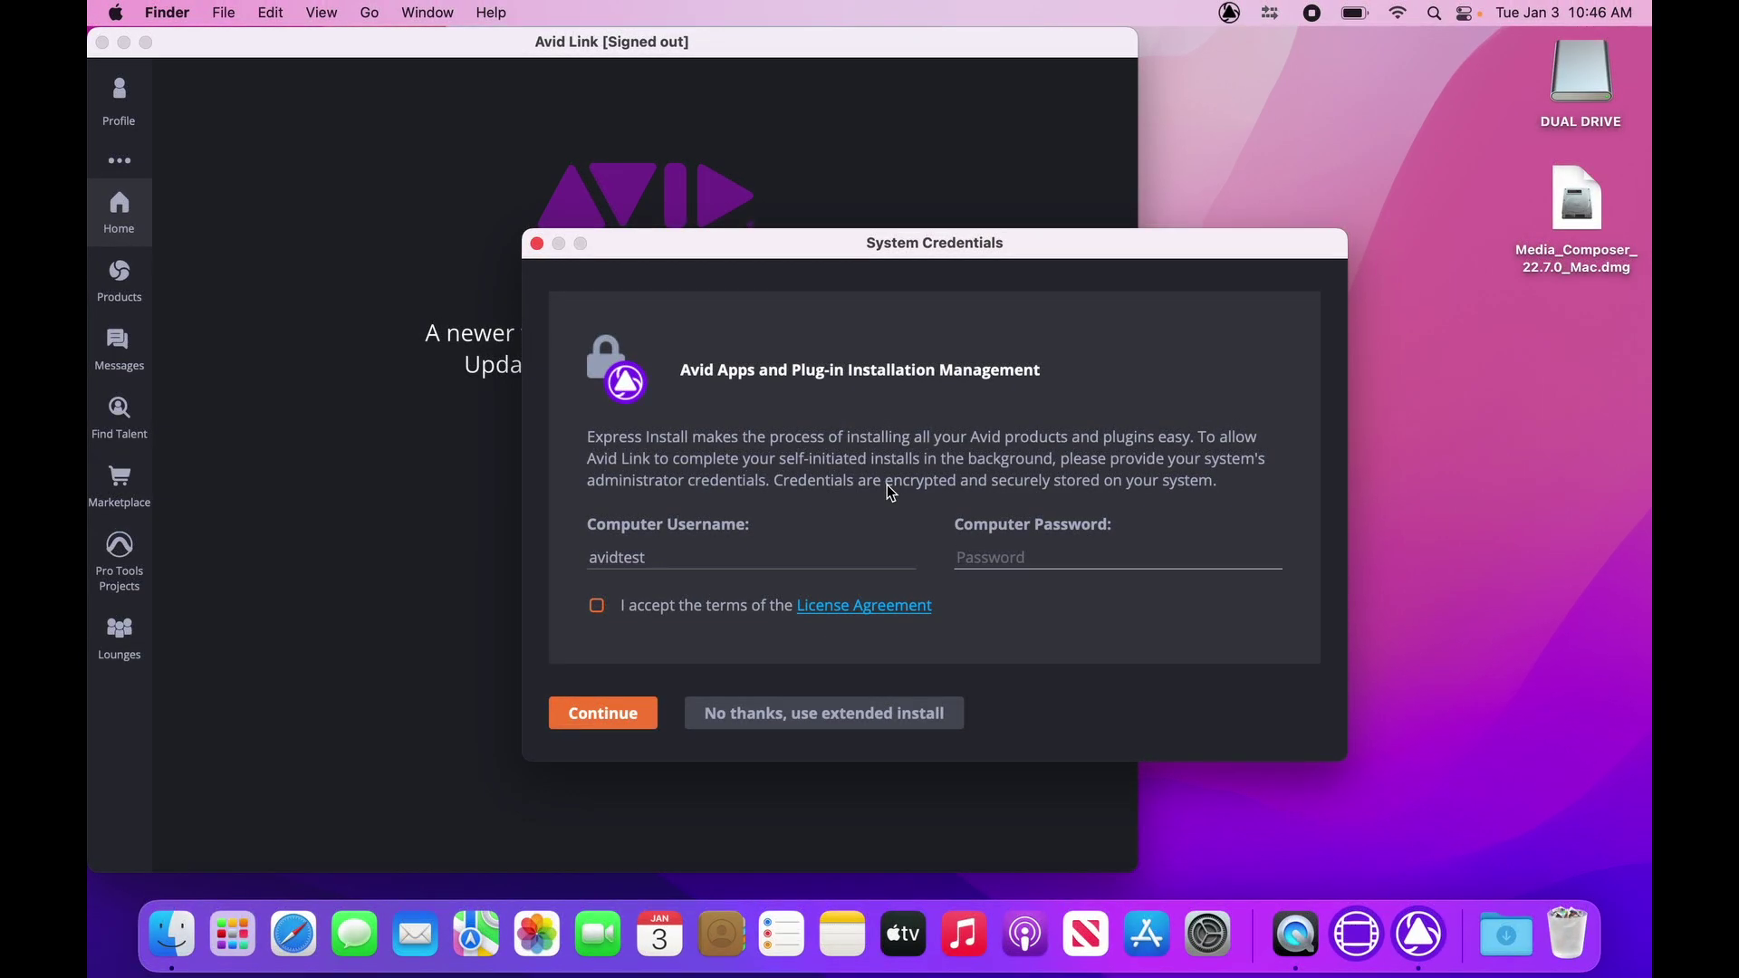
left_click(807, 716)
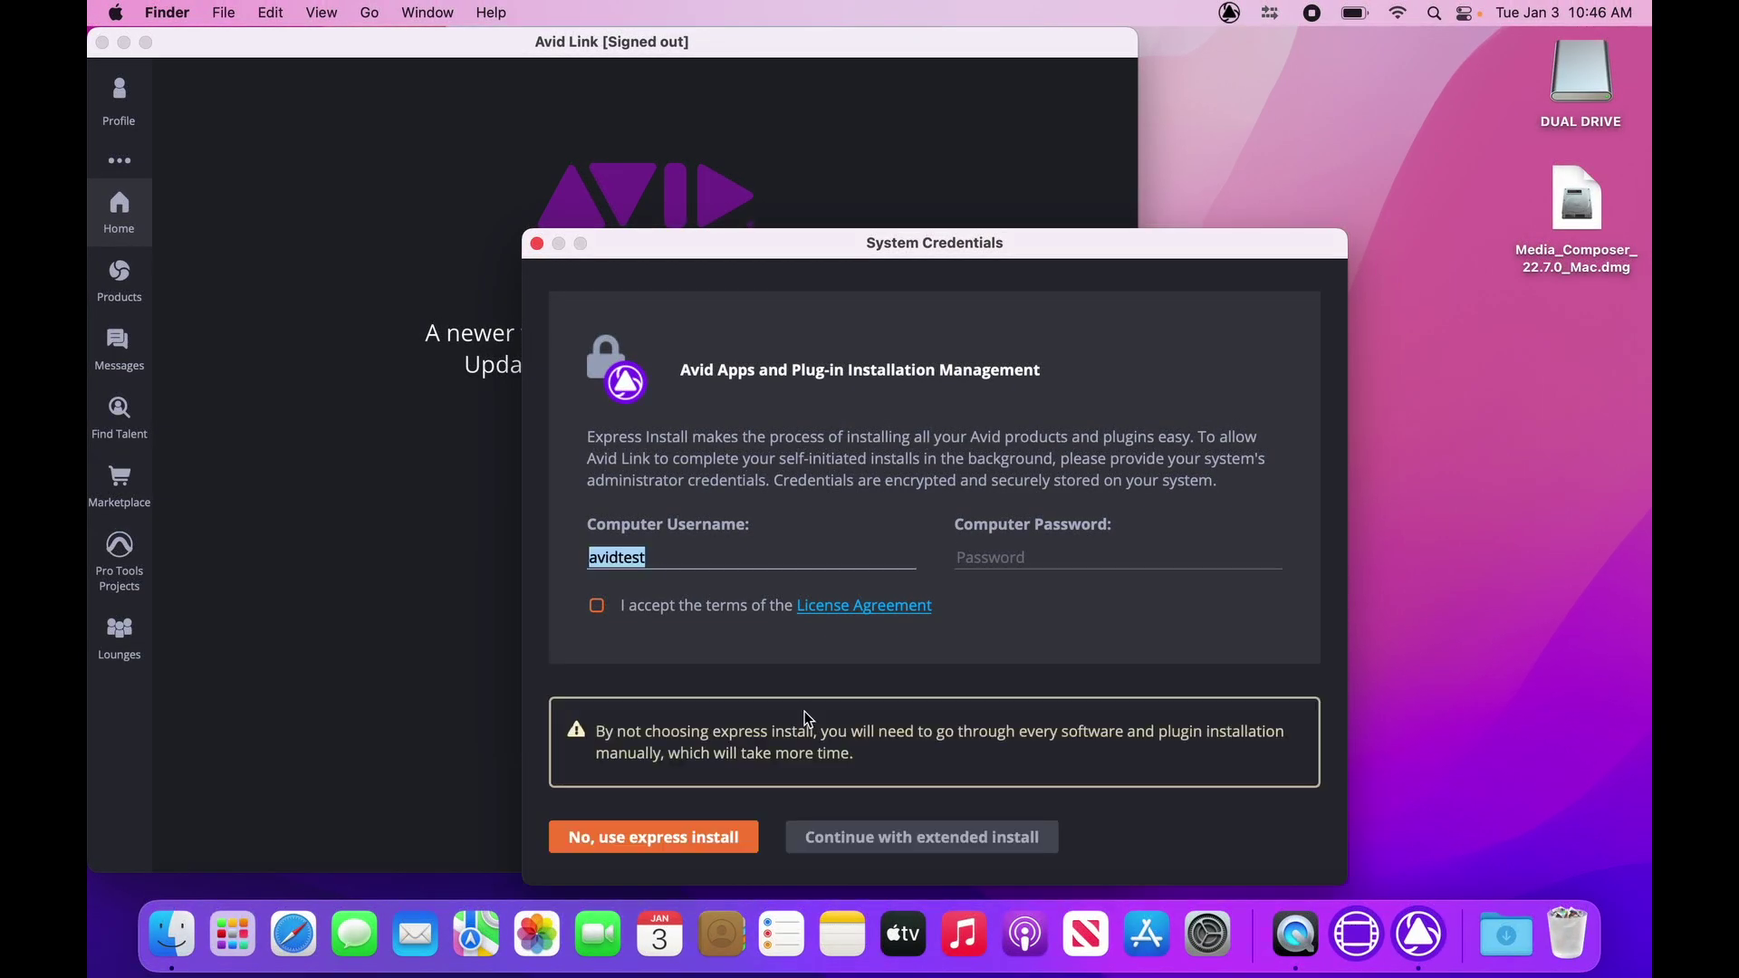
left_click(839, 837)
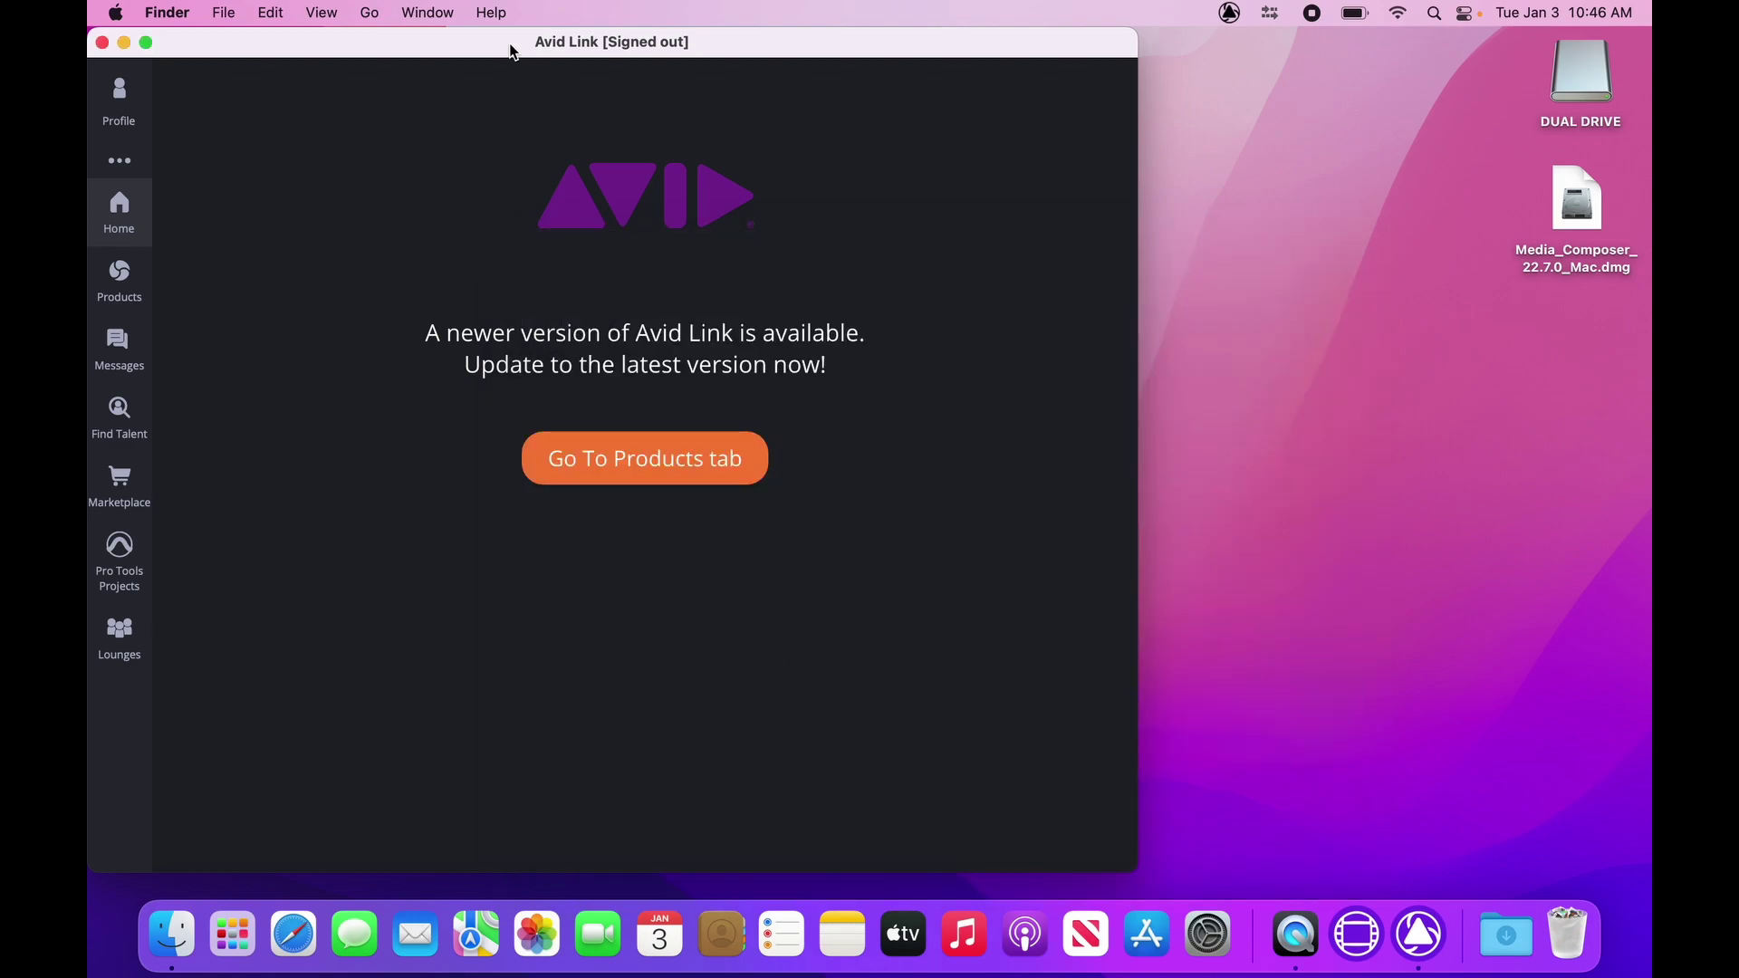
left_click_drag(510, 41, 757, 7)
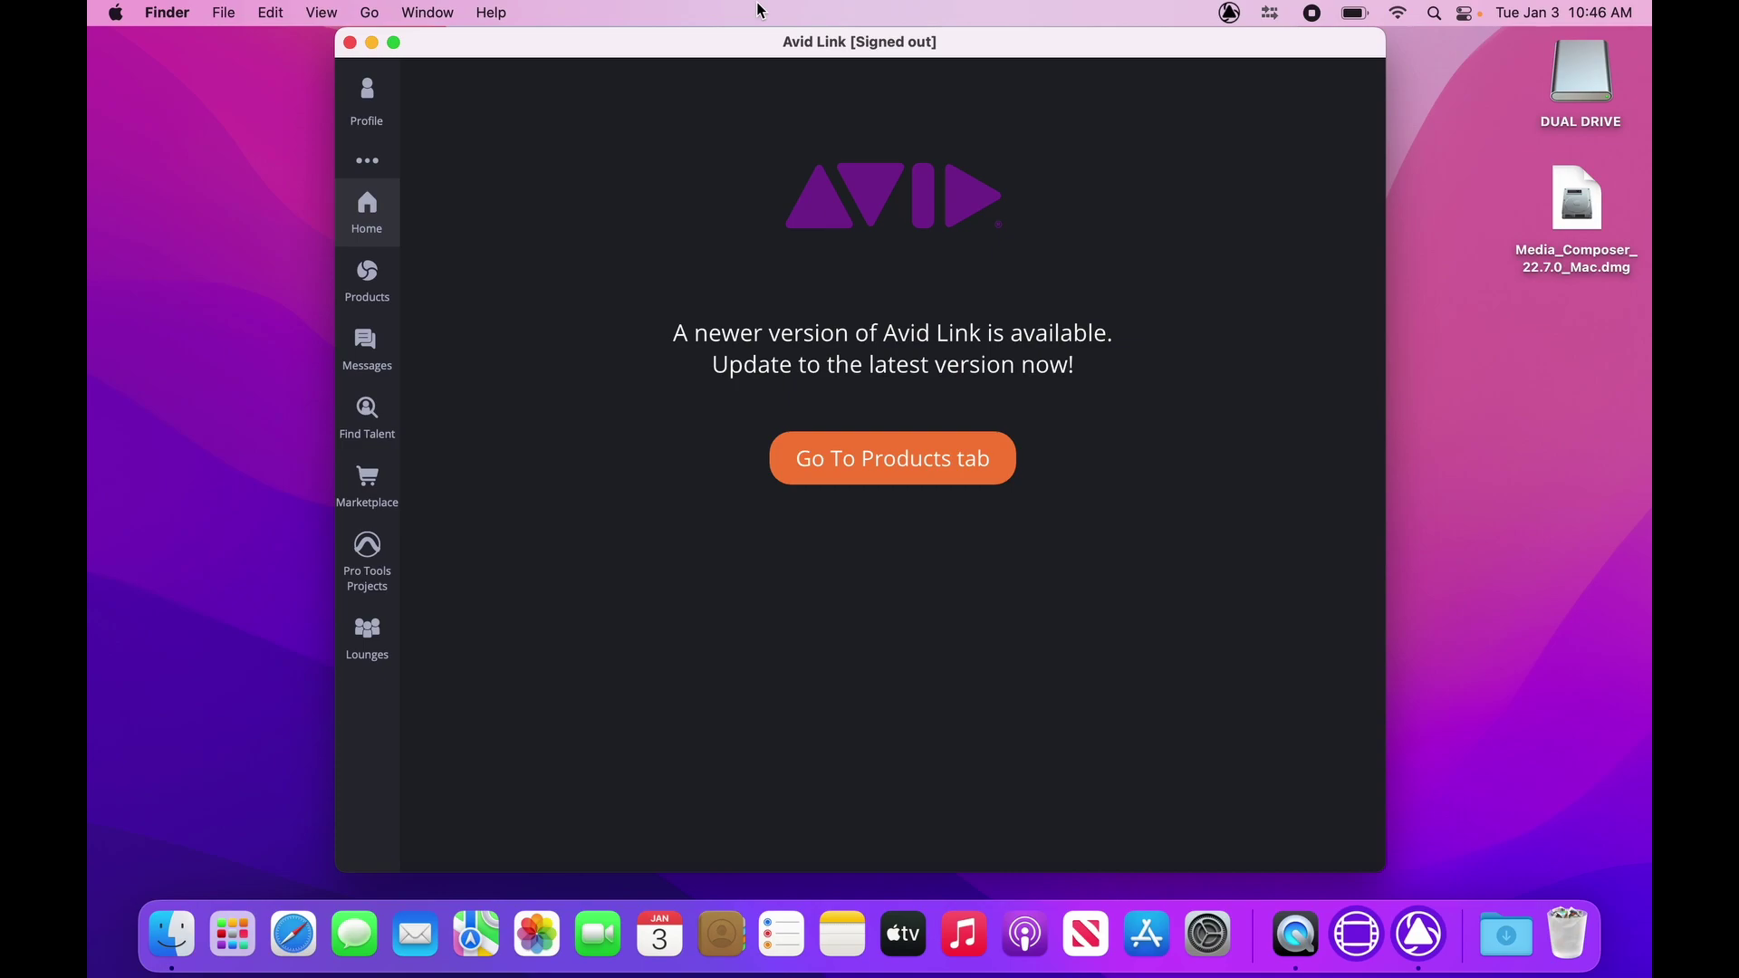
Open Media Composer's License page, switch to LICENSE SERVER, and go to server settings
left_click(367, 276)
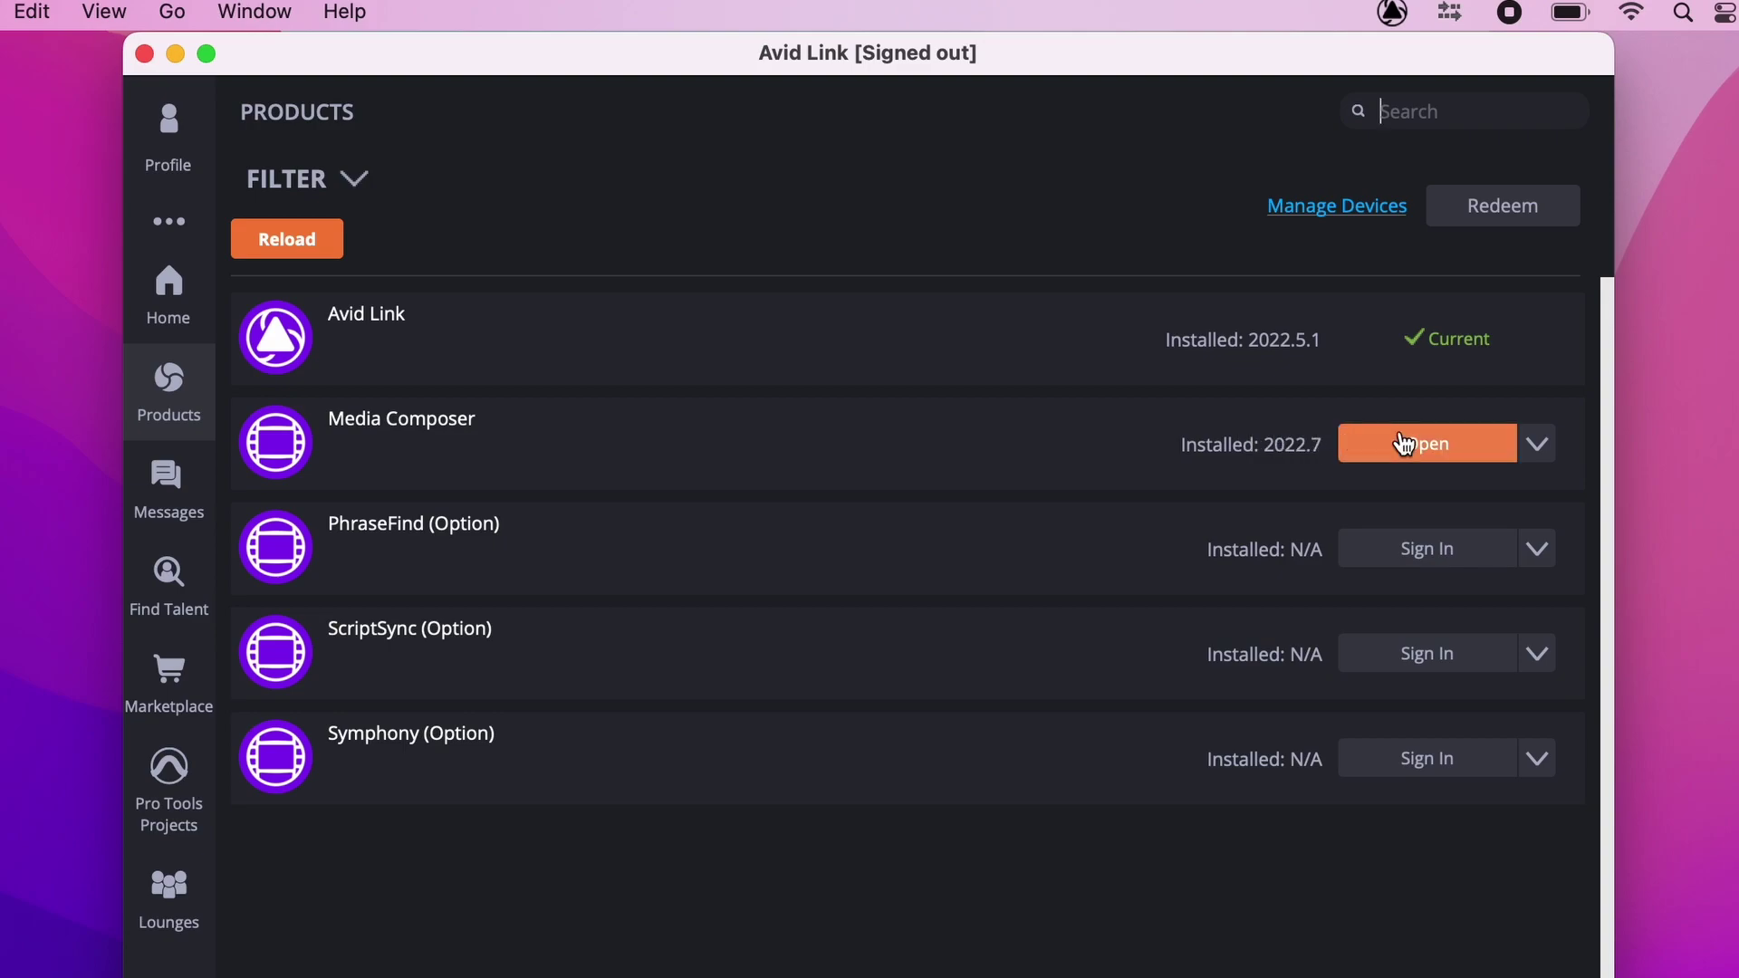
left_click(1538, 445)
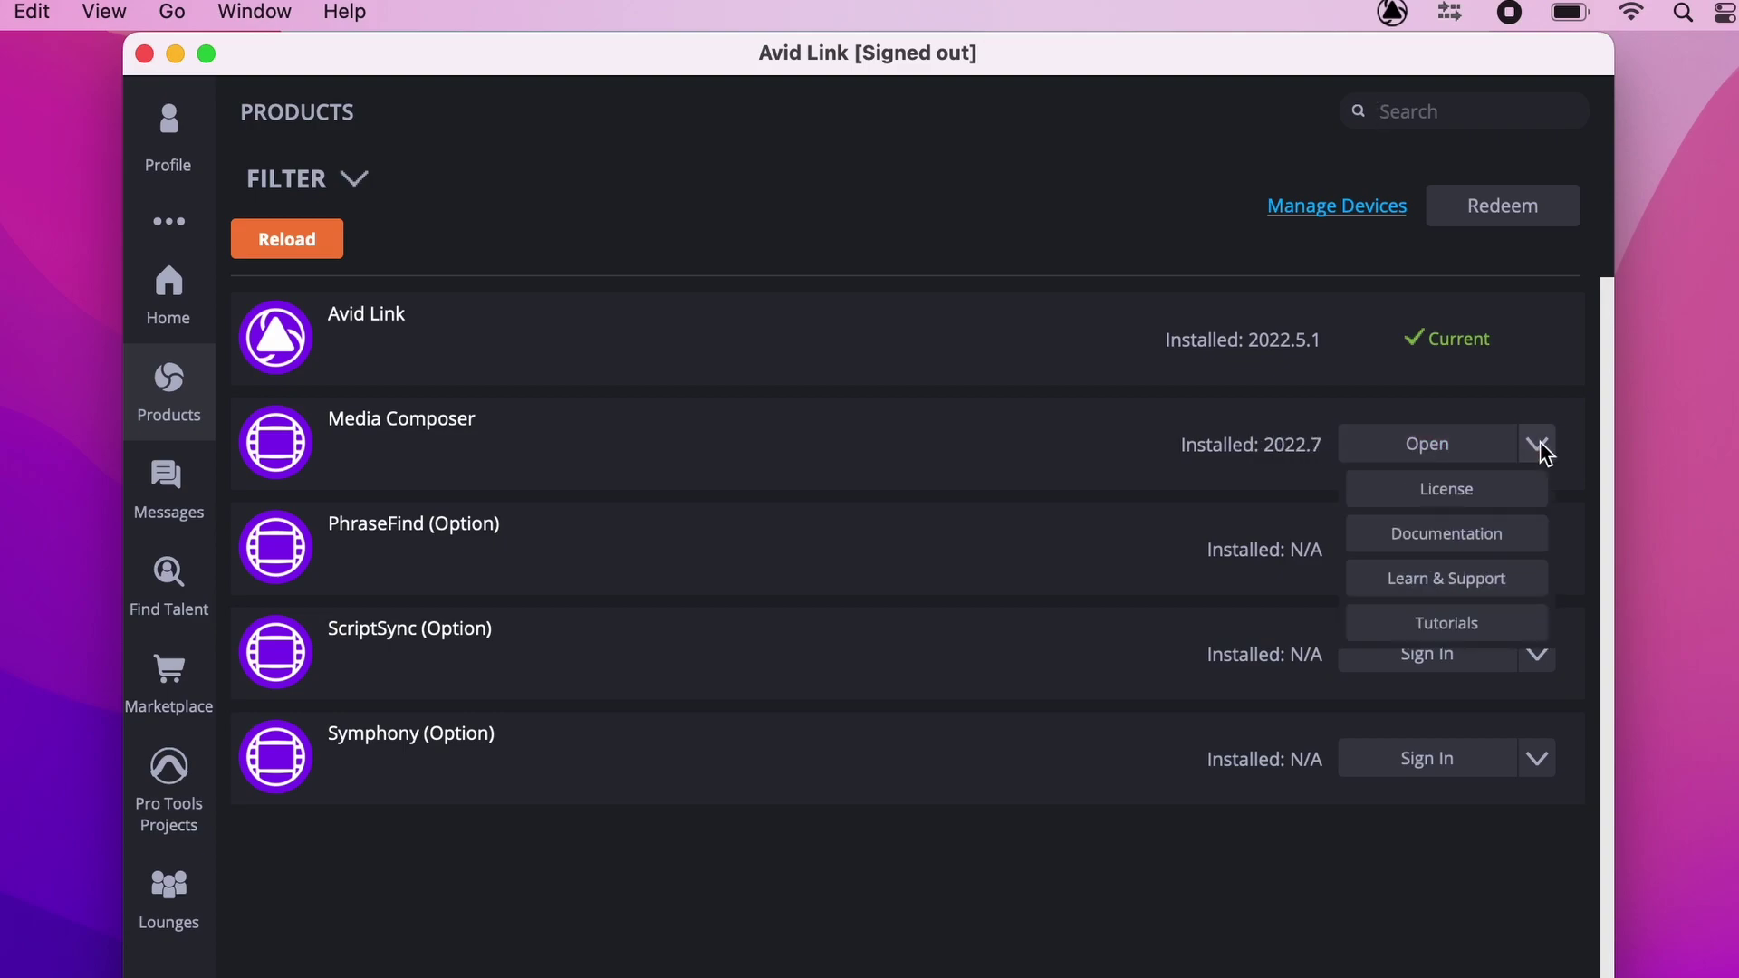
left_click(1530, 501)
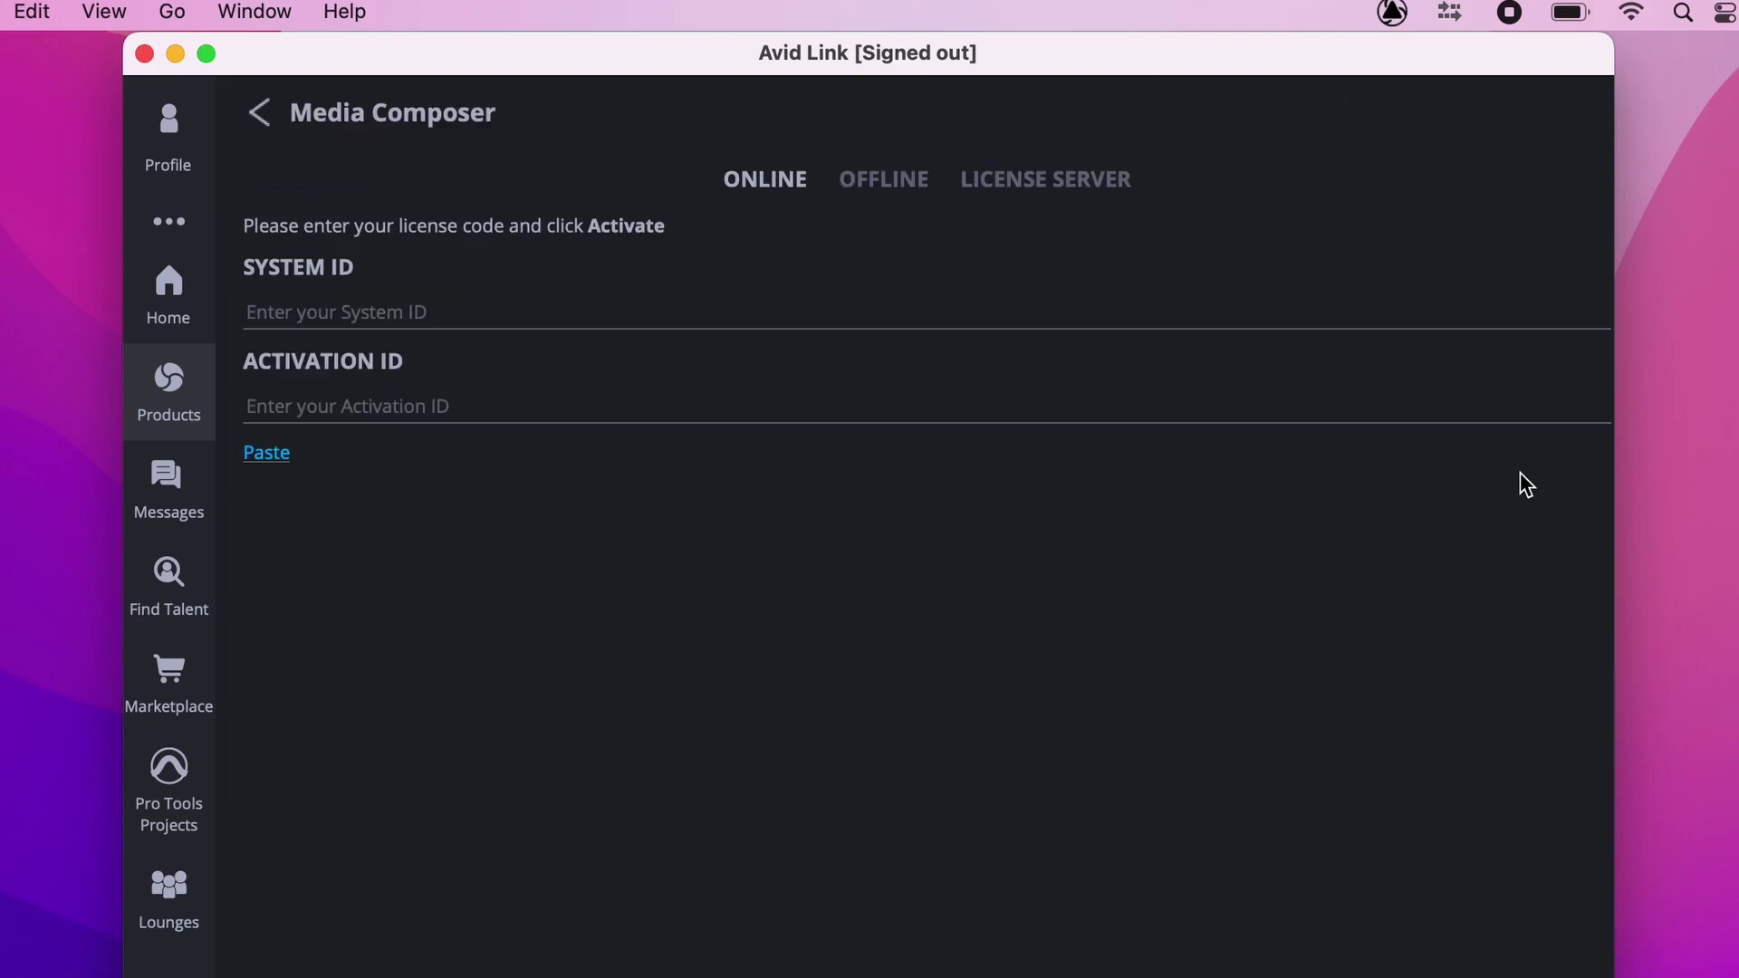
left_click(1034, 187)
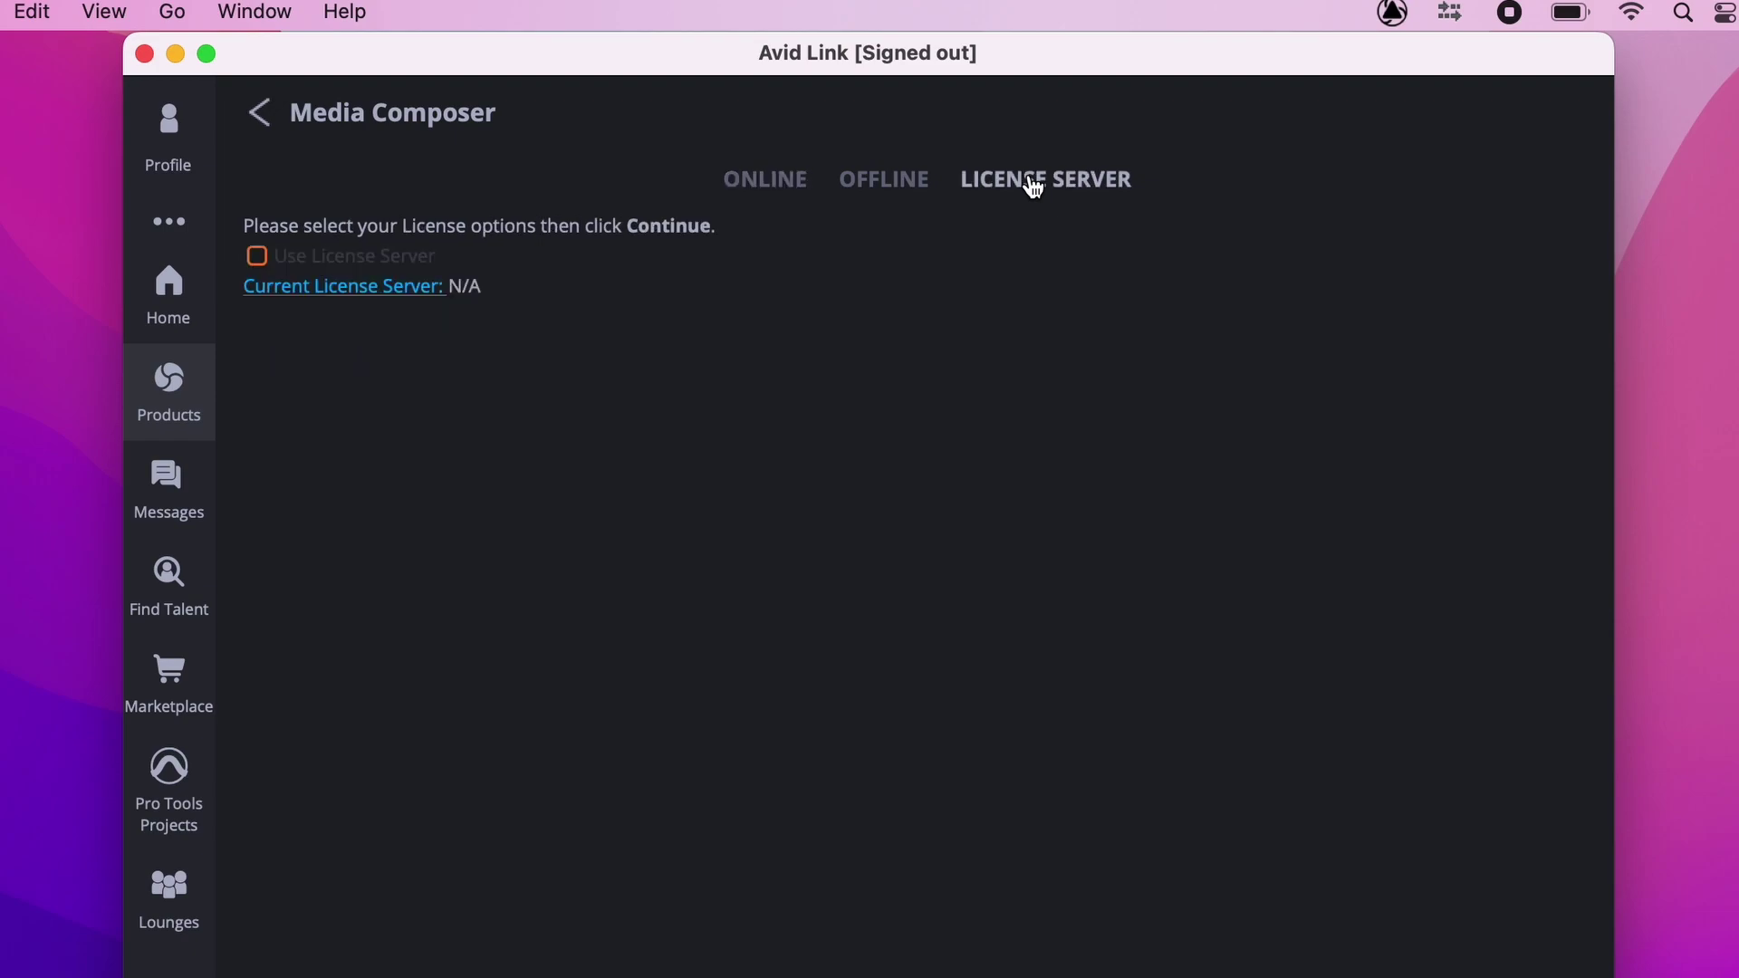
left_click(341, 286)
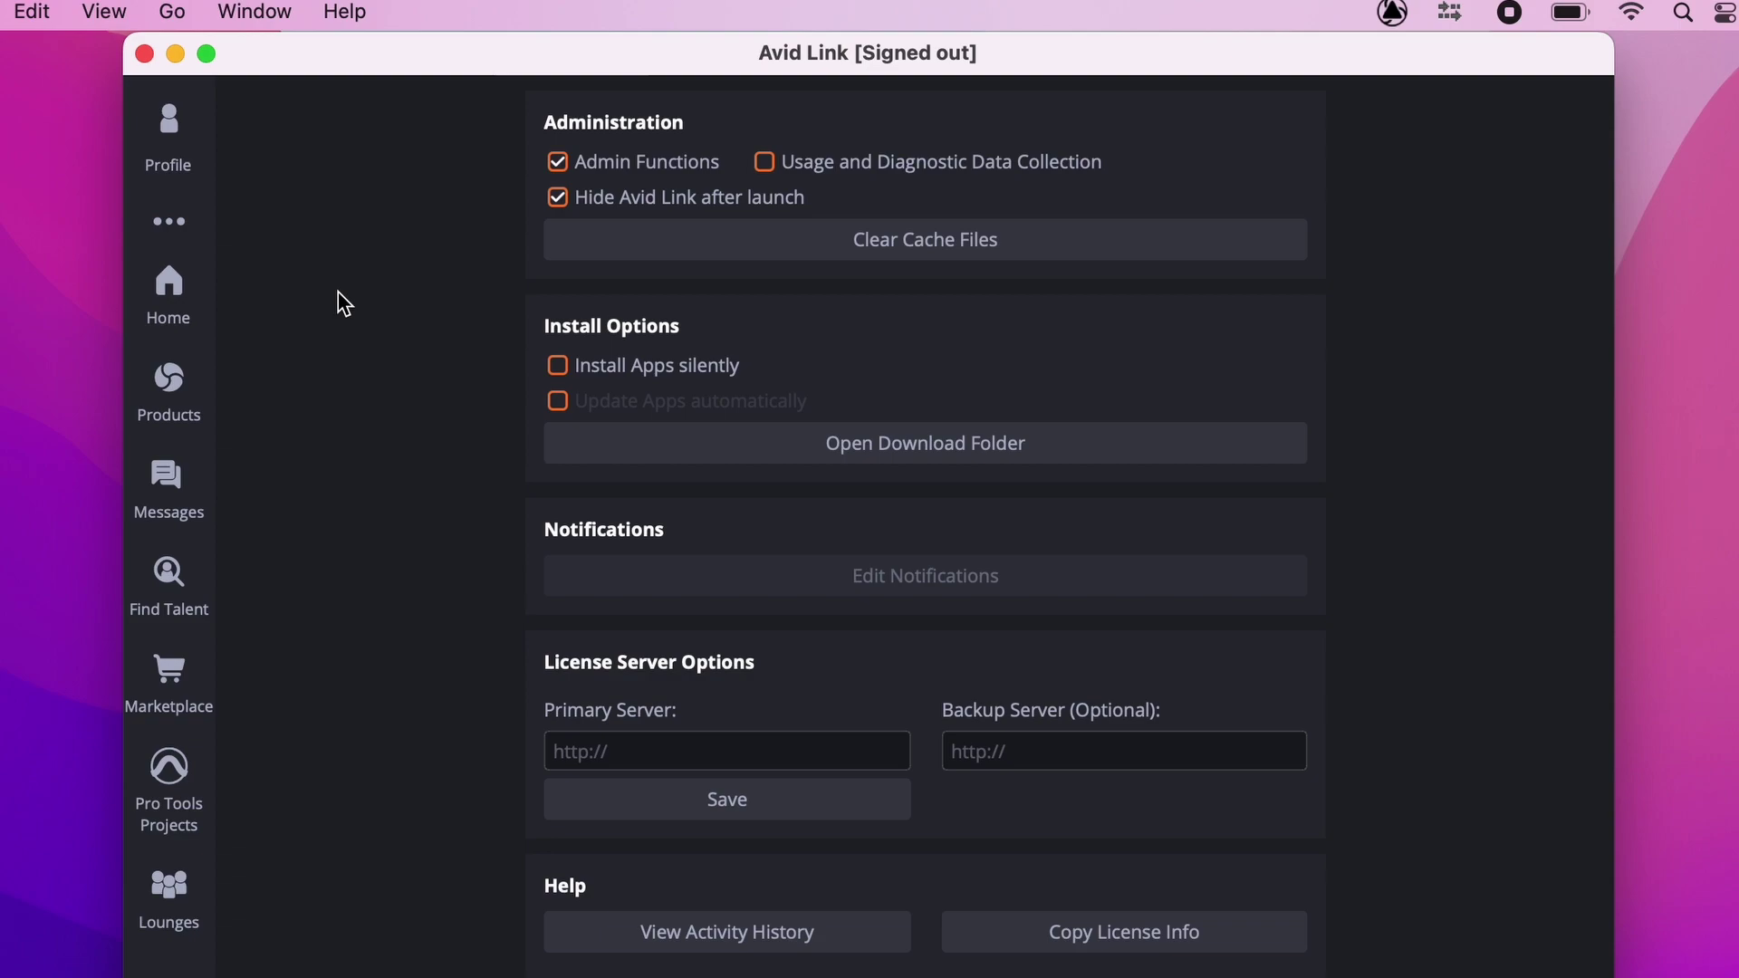
Enter 148.166.90.71 in the Primary Server field, save, and go back to Products
left_click(645, 745)
type("148")
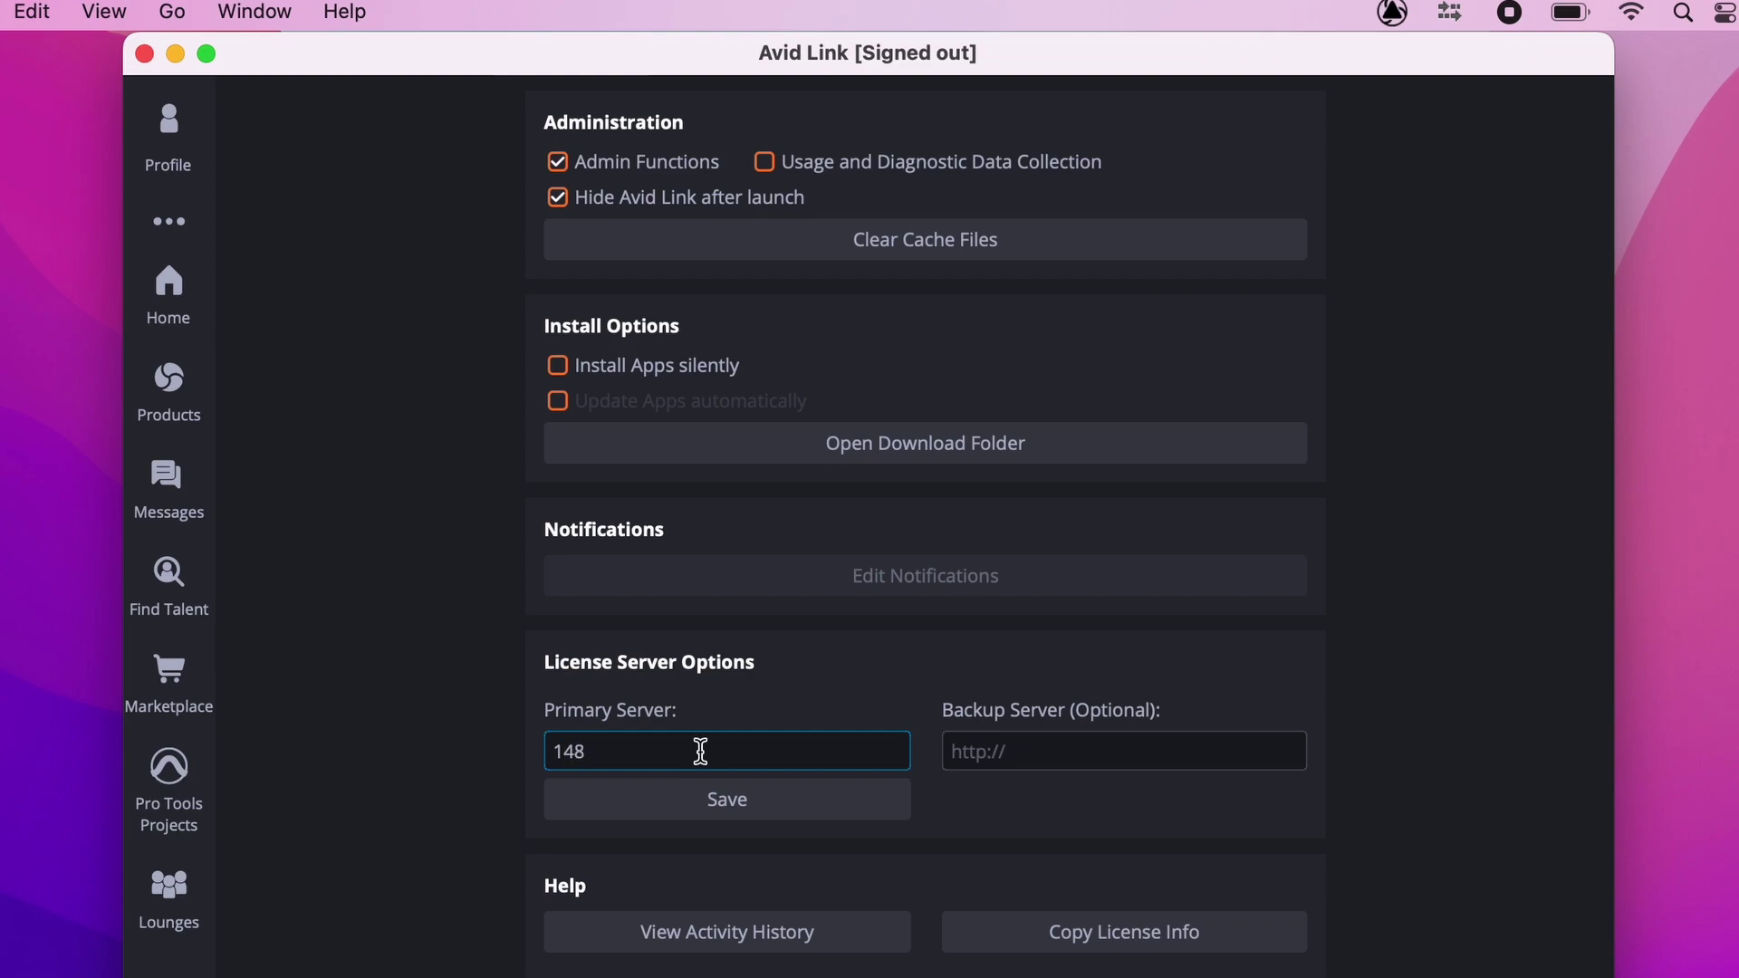
type(".166.90.71")
left_click(714, 802)
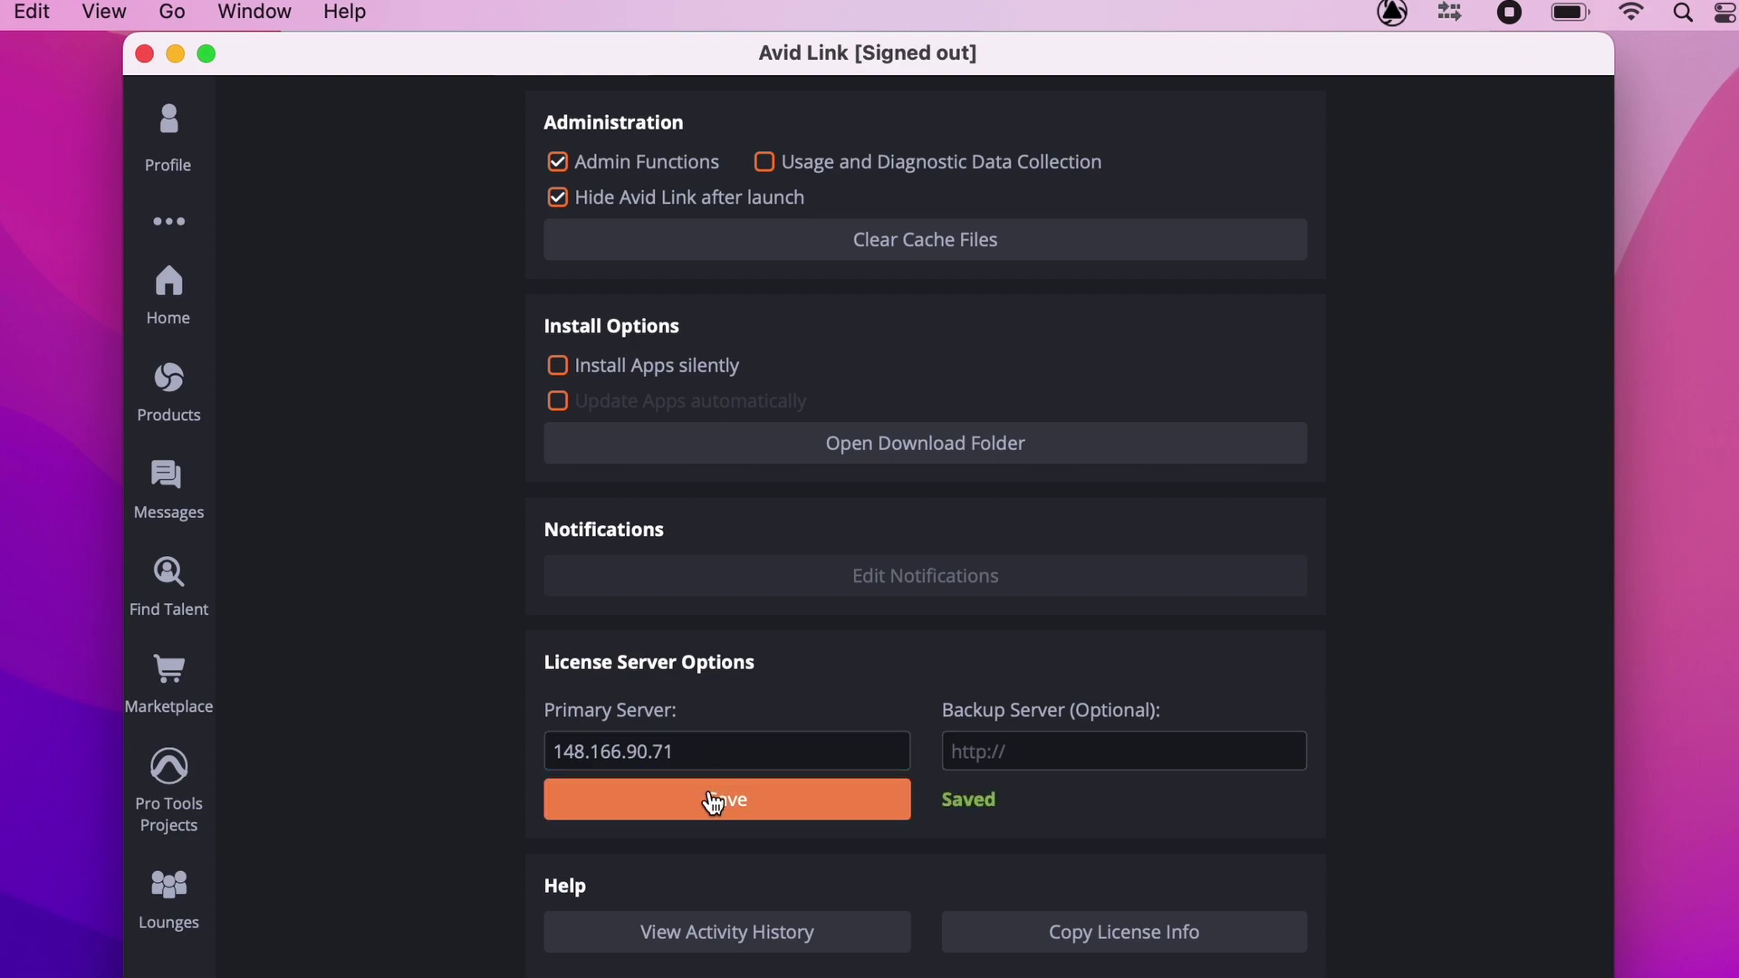
left_click(169, 389)
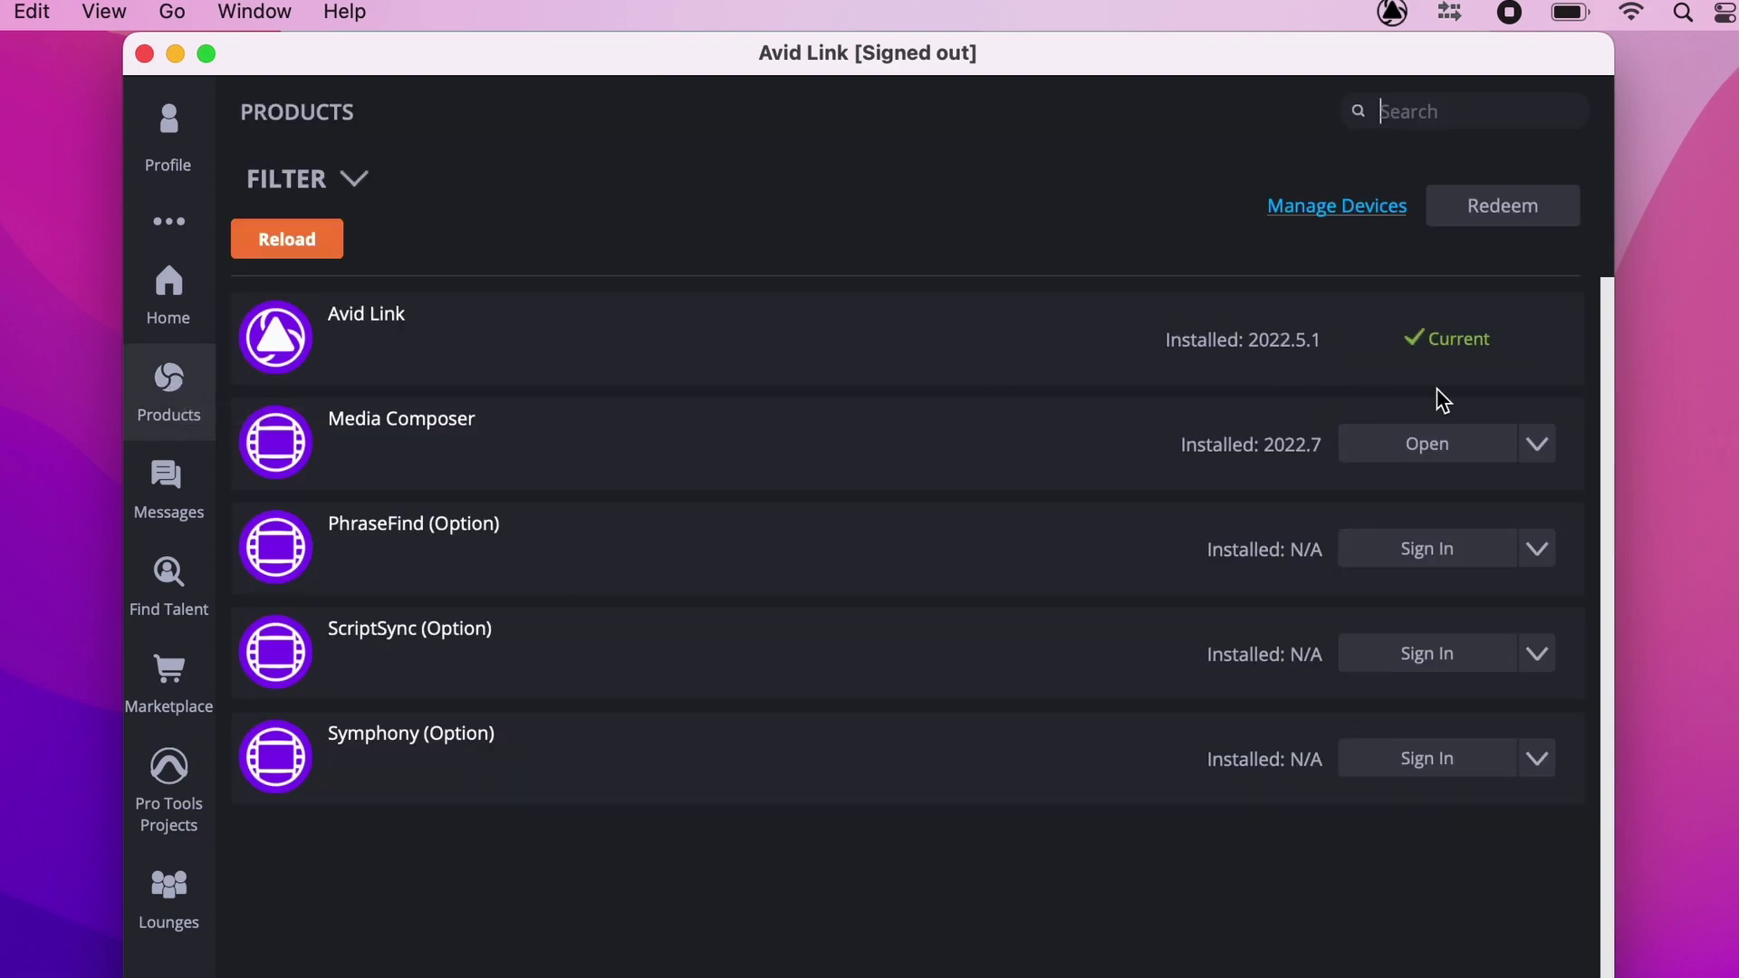
On Media Composer's License page, enable Use License Server to get a floating activation
left_click(1540, 453)
left_click(1499, 499)
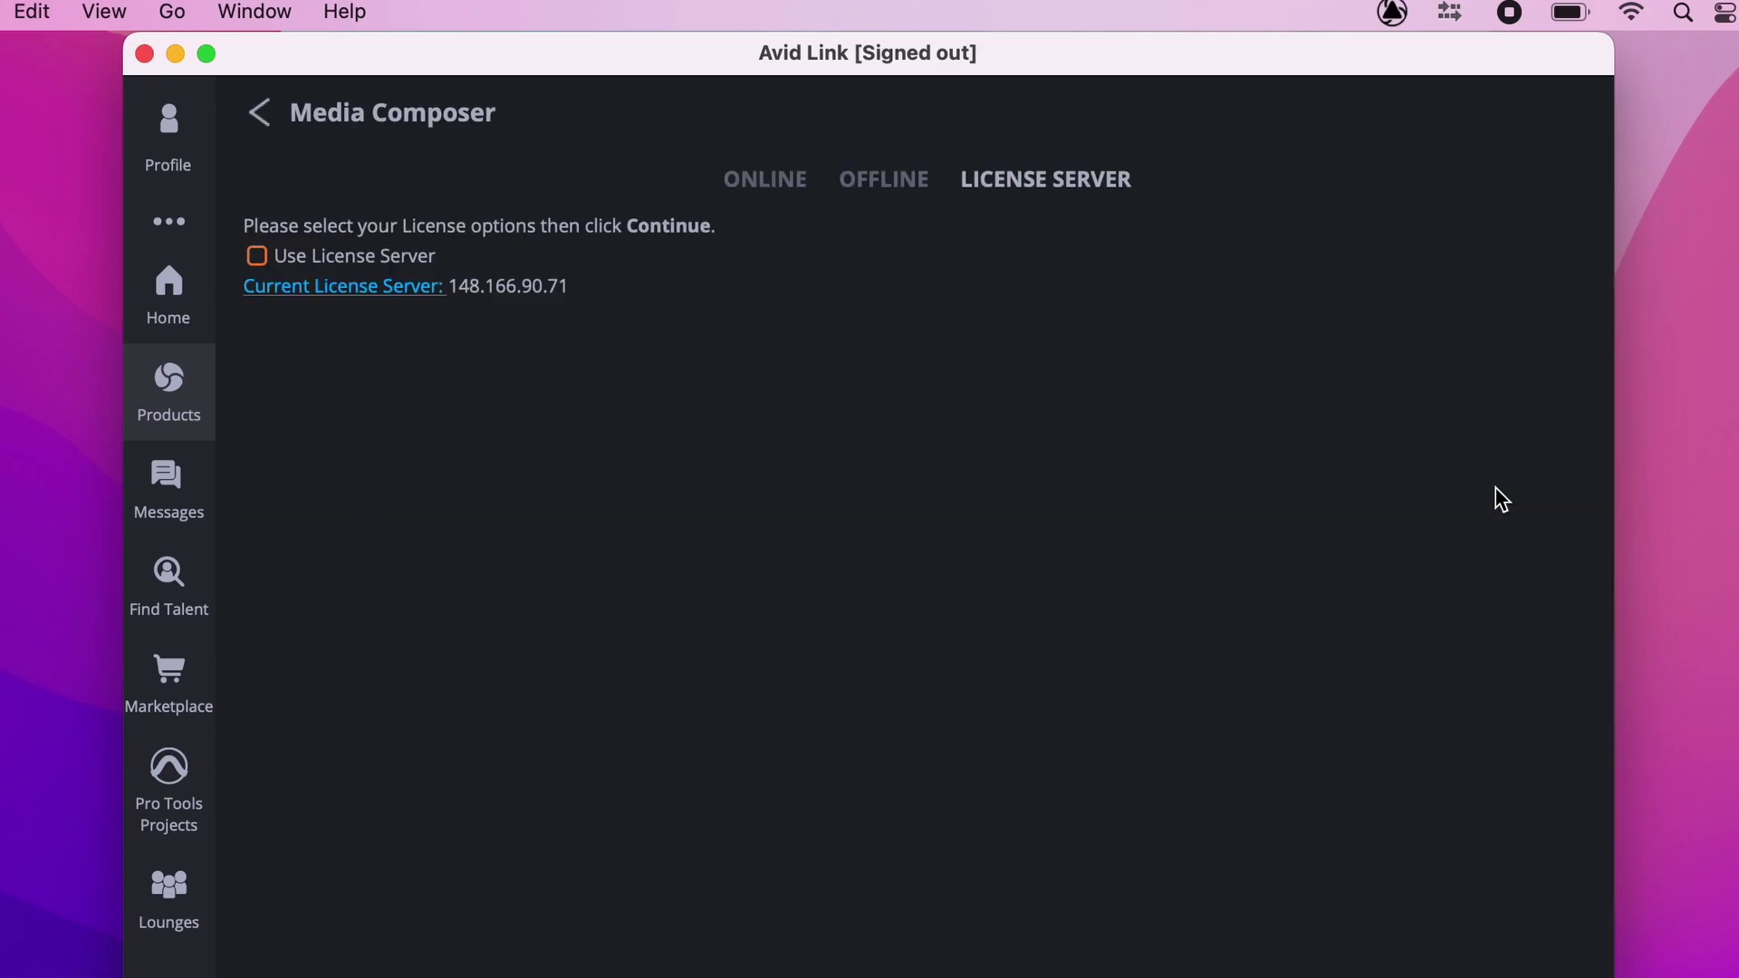
left_click(260, 258)
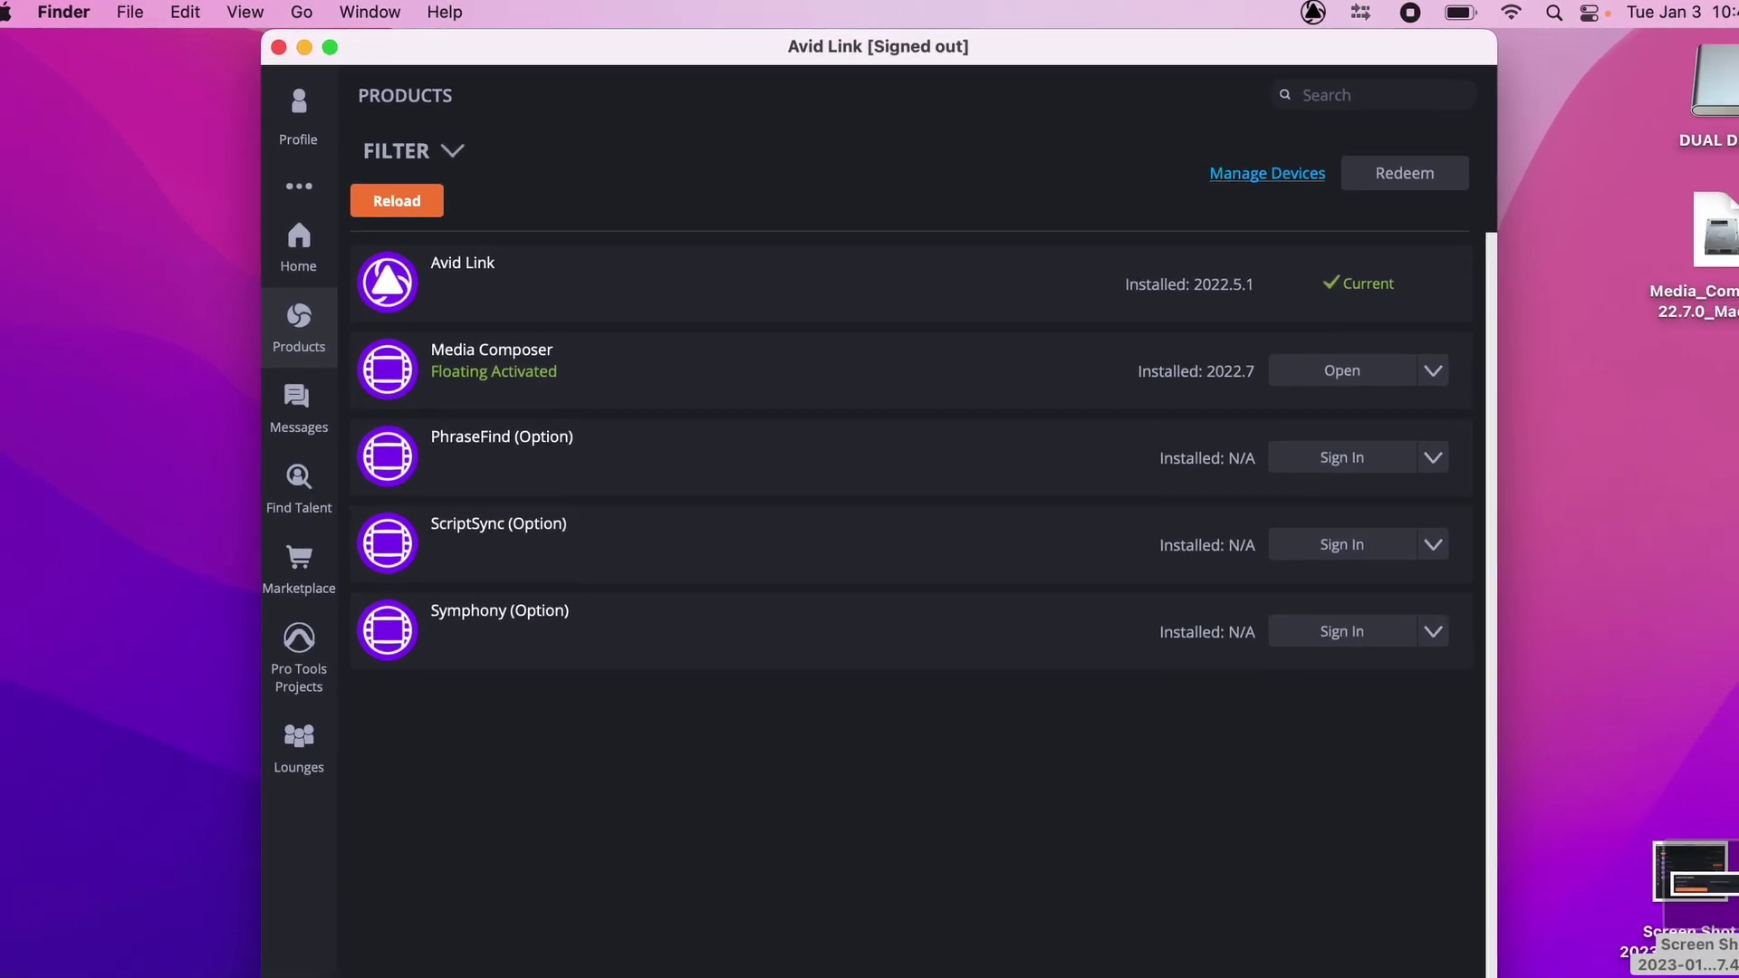
Open Media Composer from Avid Link, allowing microphone and removable-volume access
left_click(1341, 364)
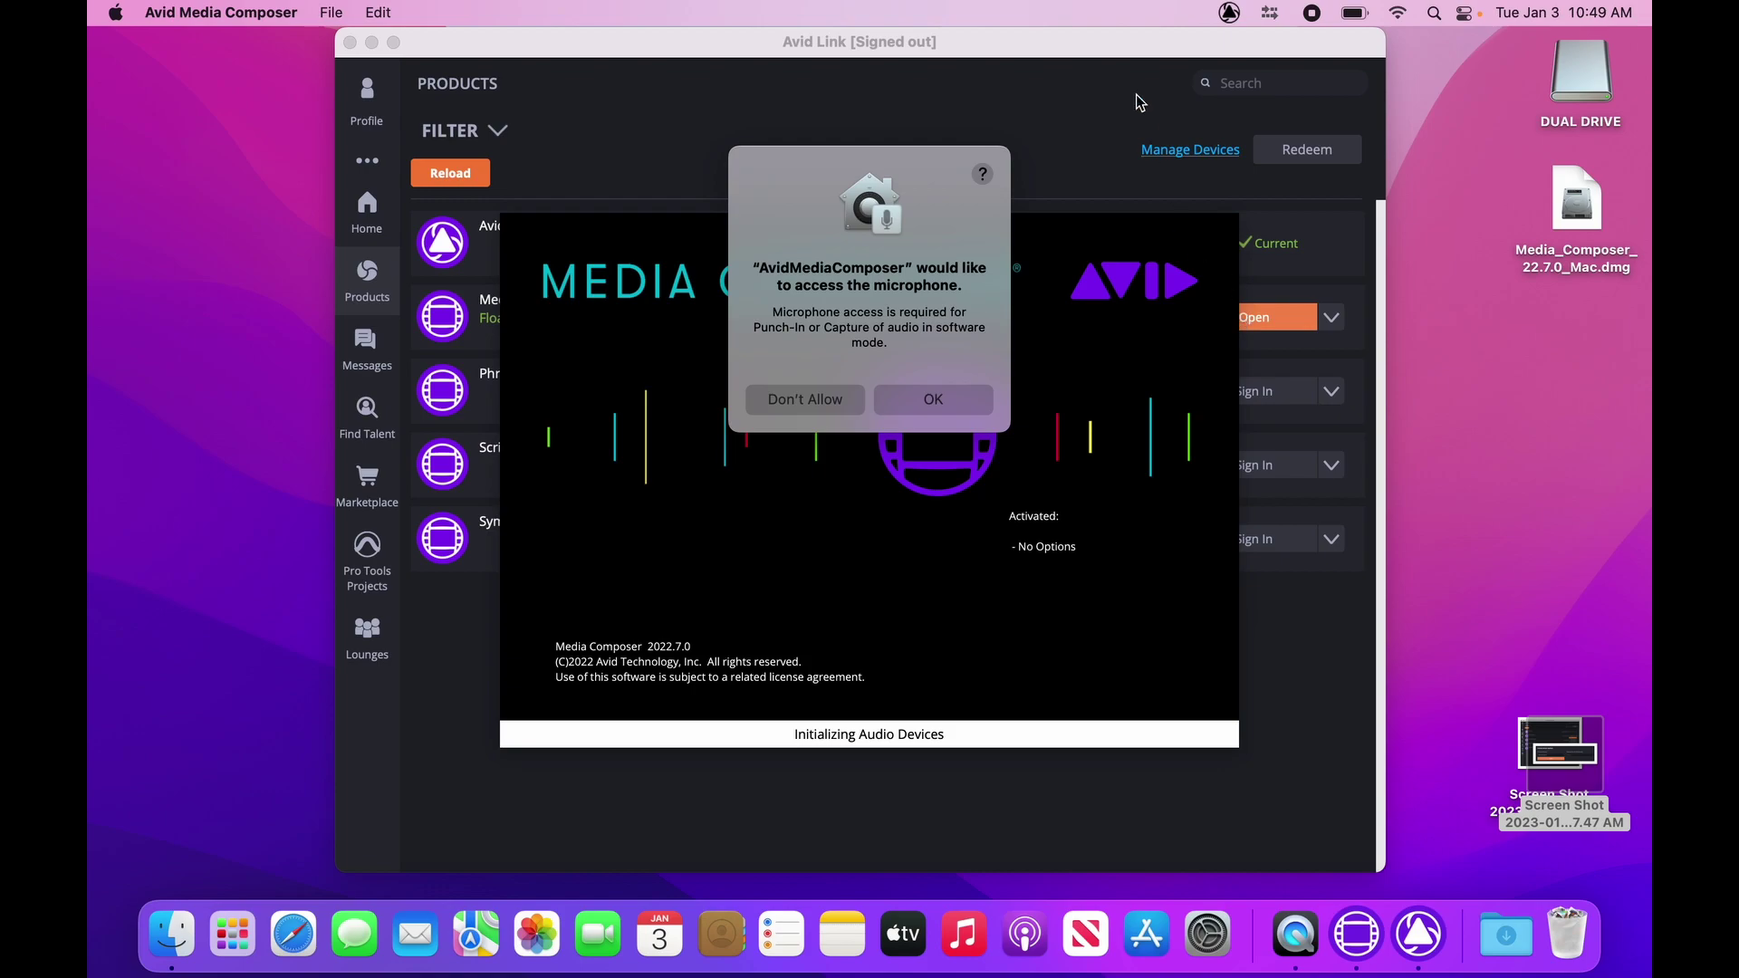
left_click(933, 400)
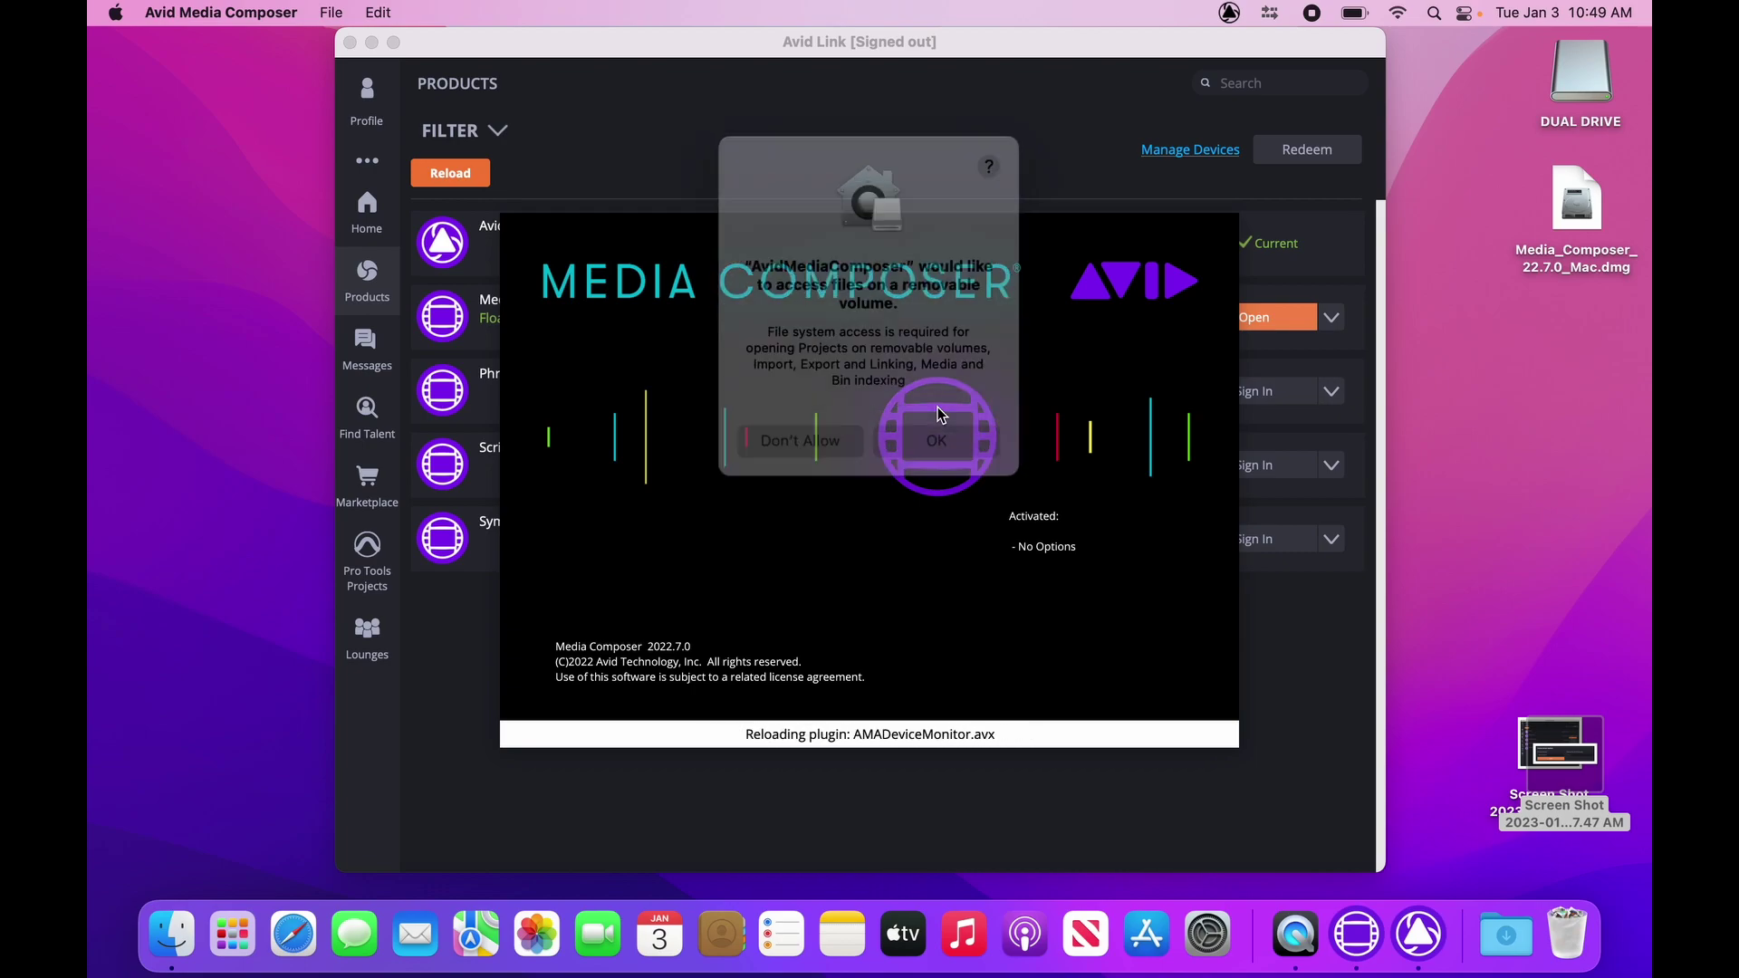
left_click(934, 432)
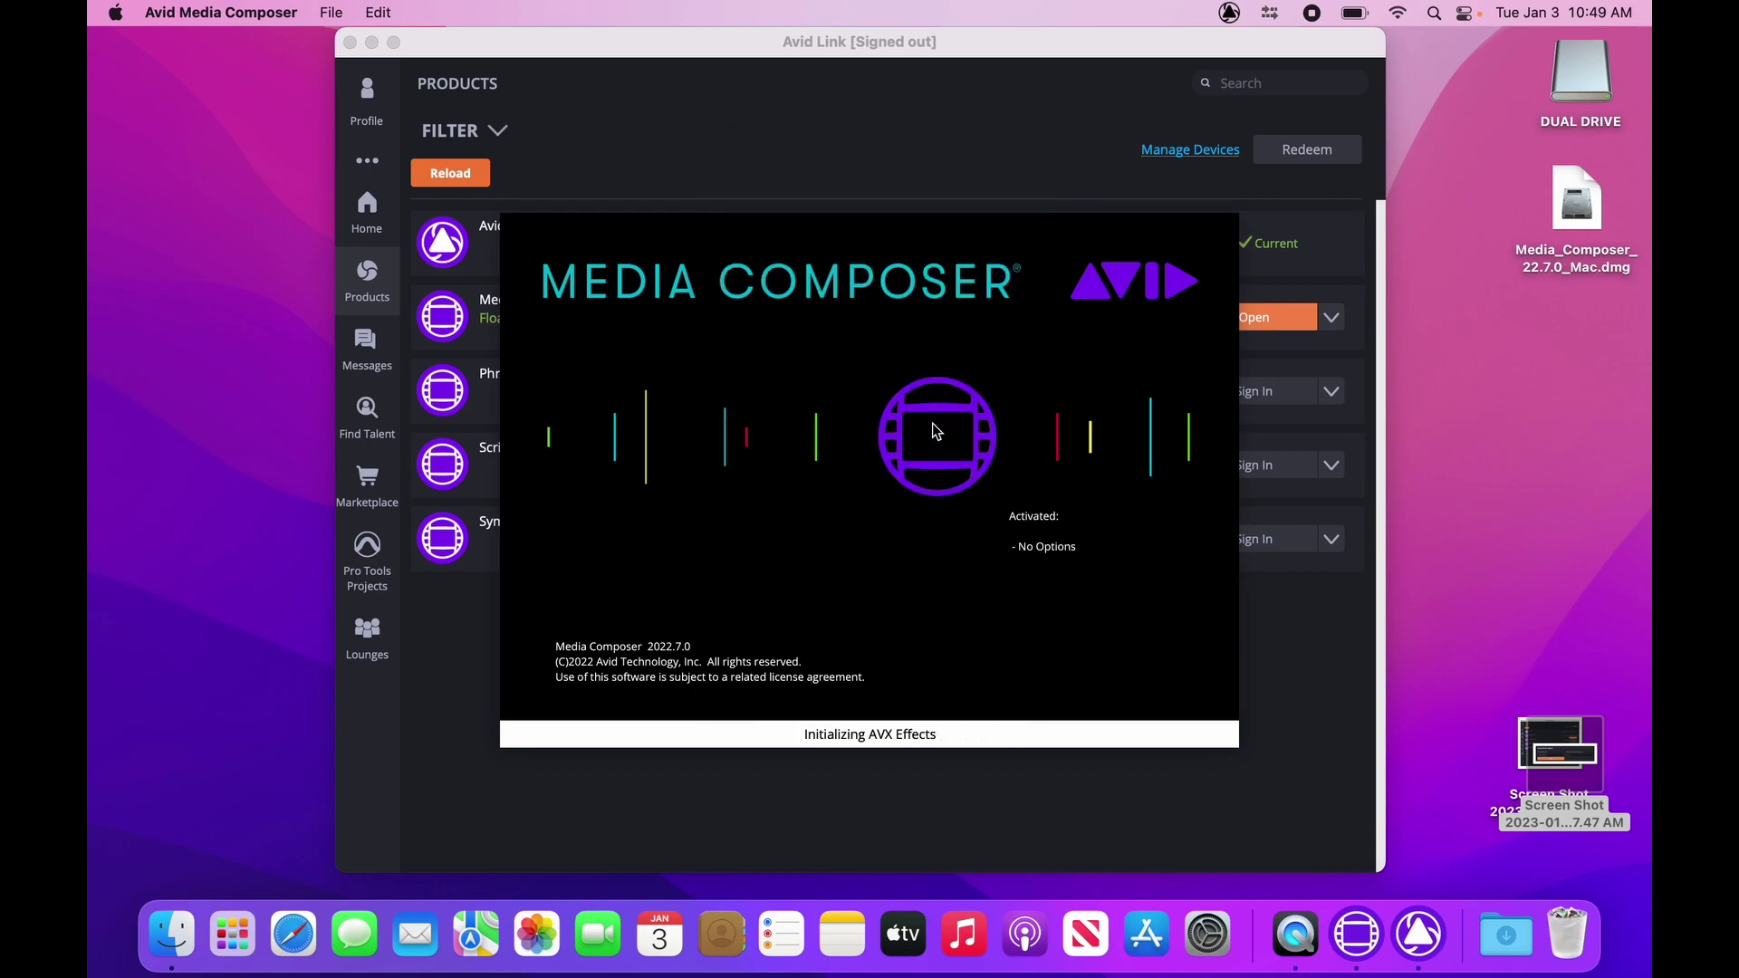